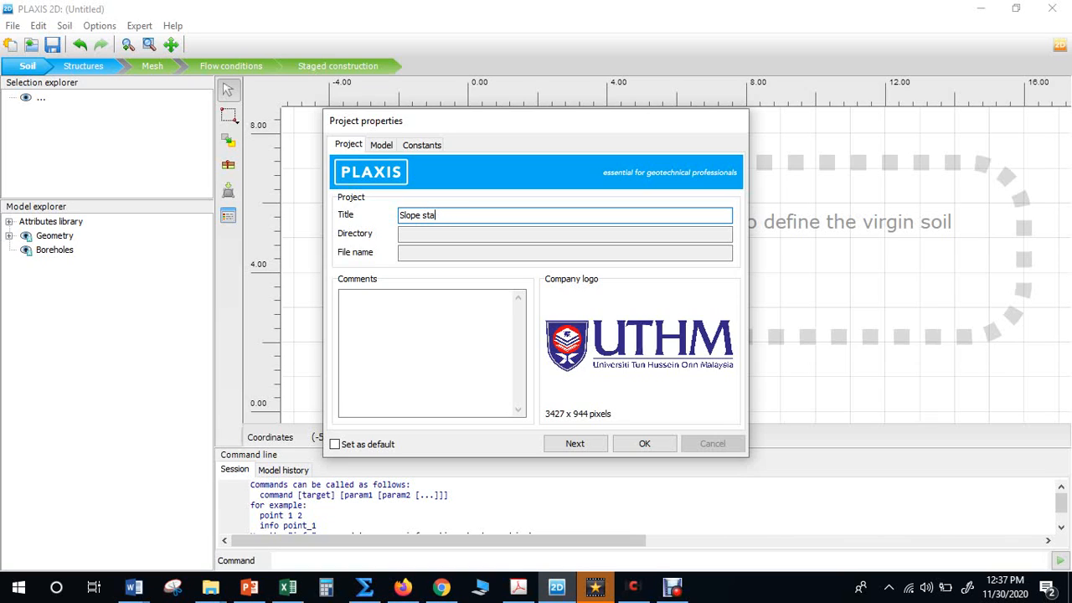
Complete the project title as "Slope stability of soil slope" and open the model settings.
type("ility of soil slope")
left_click(381, 145)
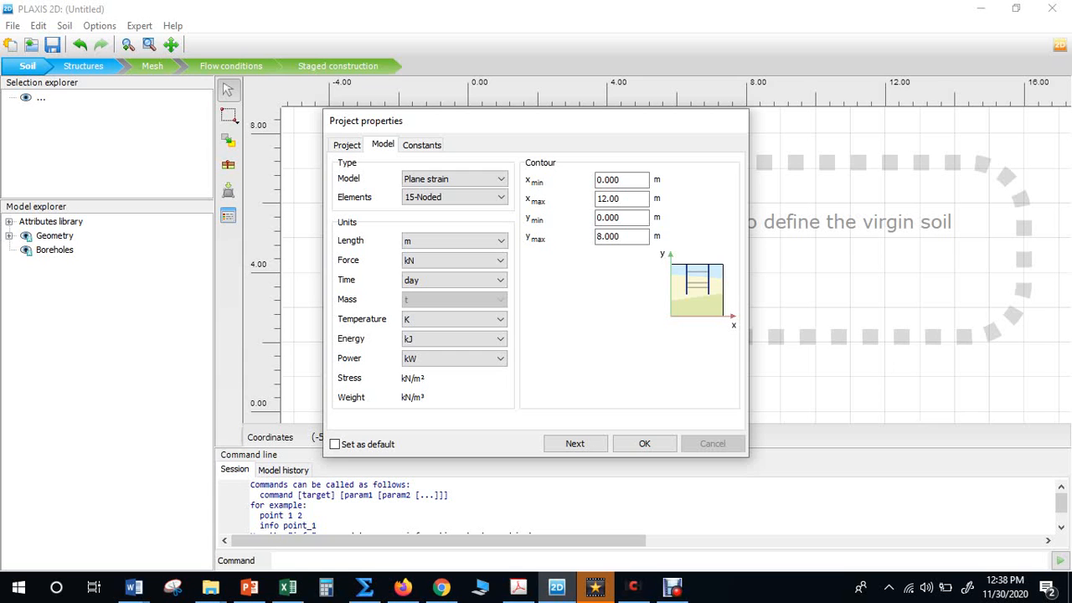
Switch to PowerPoint to check the slope corner coordinates on the Slope Geometry and Soil Properties slide, and return to PLAXIS 2D.
left_click(249, 587)
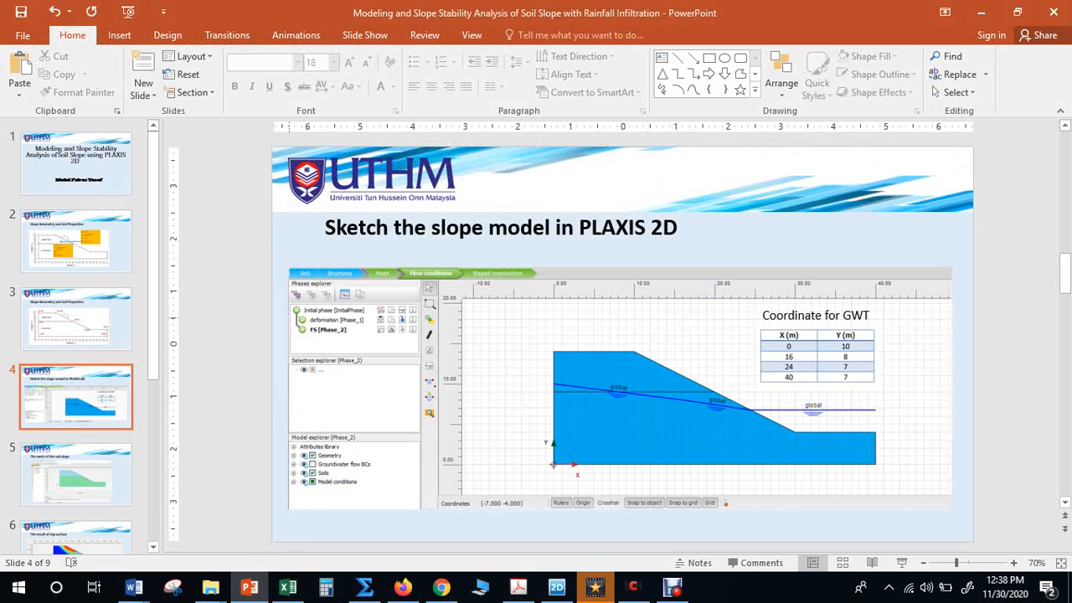
scroll(627, 344, "up", 1)
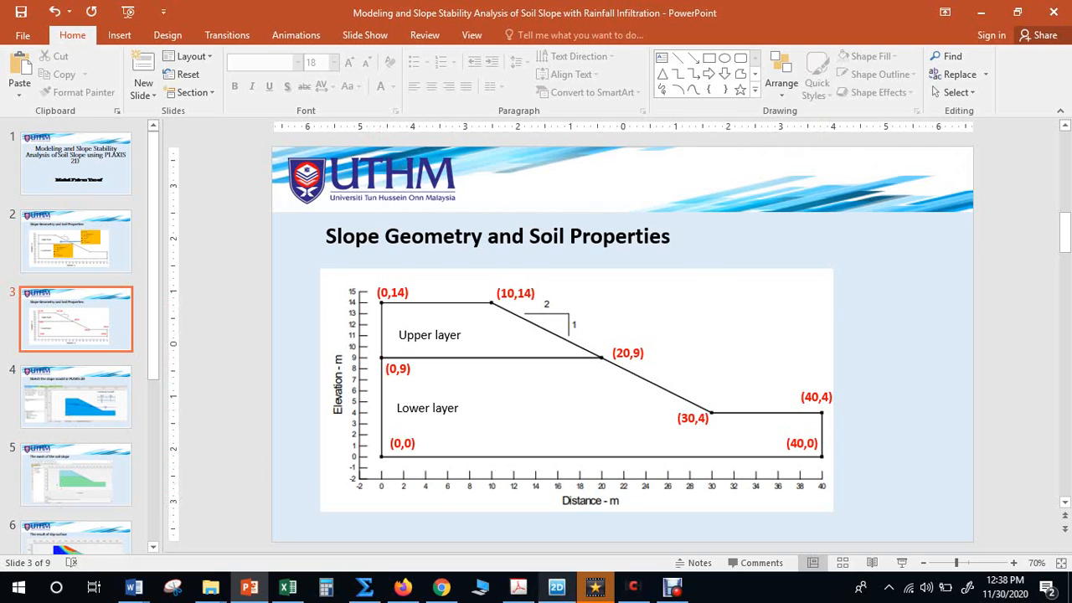
left_click(556, 586)
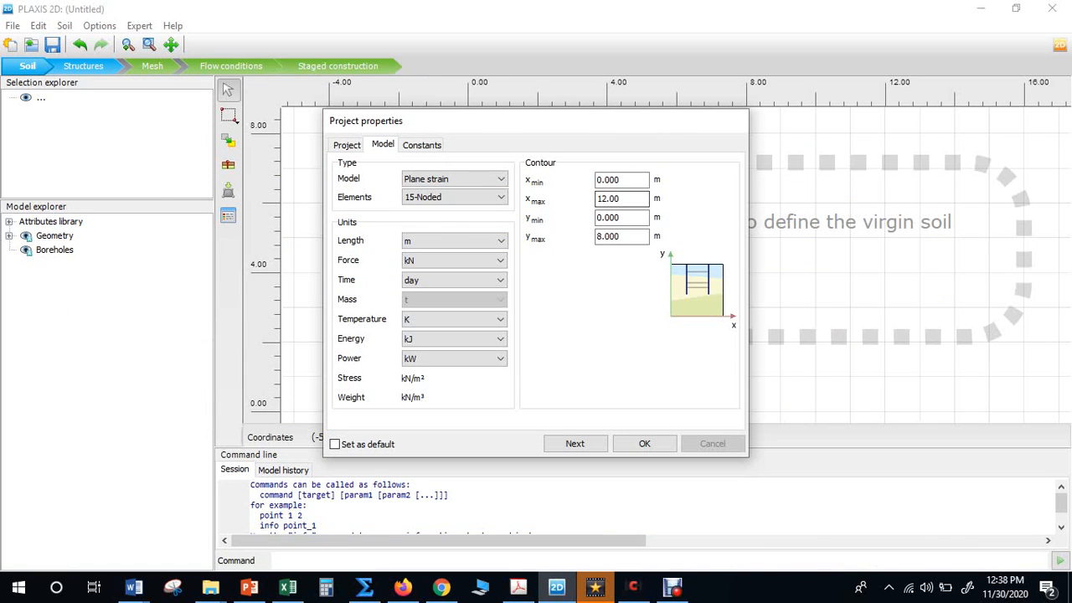
Set the model contour to an x max of 40 m and a y max of 14 m, and accept the project properties.
left_click_drag(621, 198, 596, 198)
type("40")
left_click_drag(630, 236, 596, 237)
type("1")
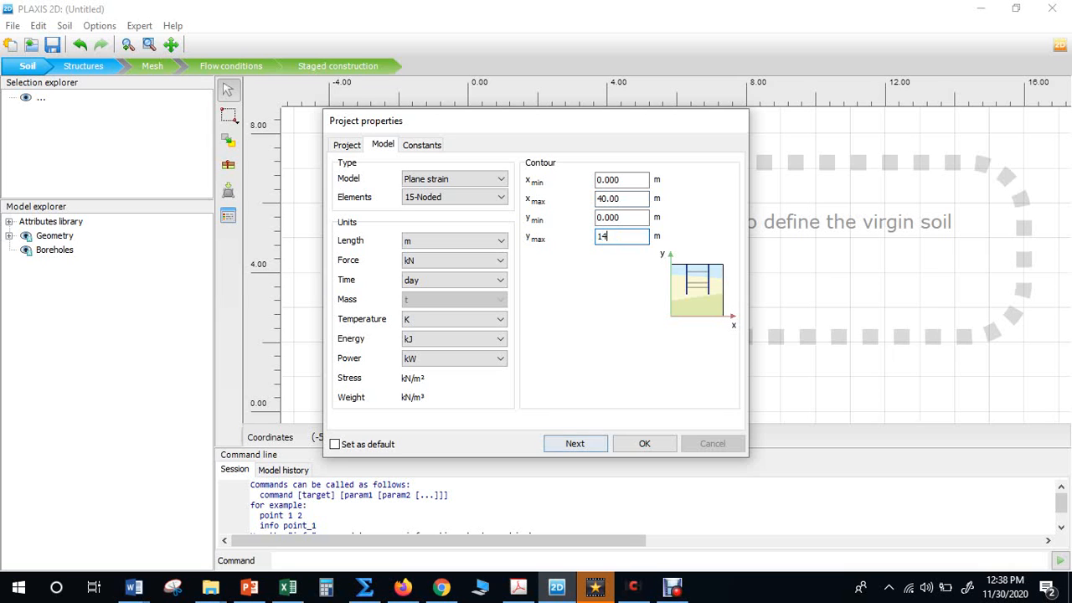
left_click(644, 444)
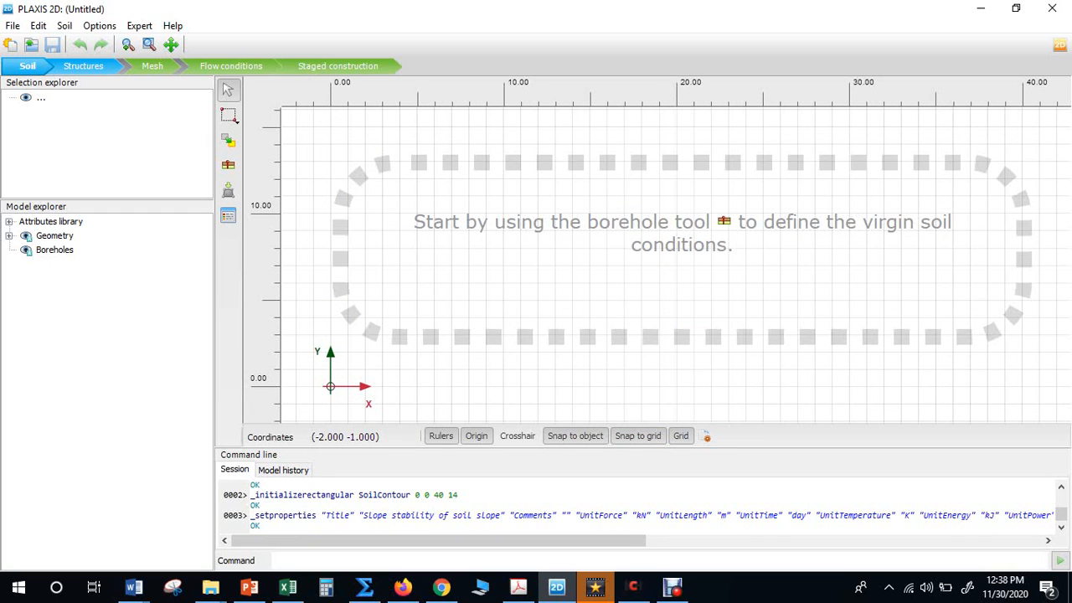
Recheck the PowerPoint slope geometry and draw the lower layer as a soil polygon in PLAXIS 2D through (0,0), (40,0), (40,4), (30,4), (20,9) and (0,9).
left_click(249, 587)
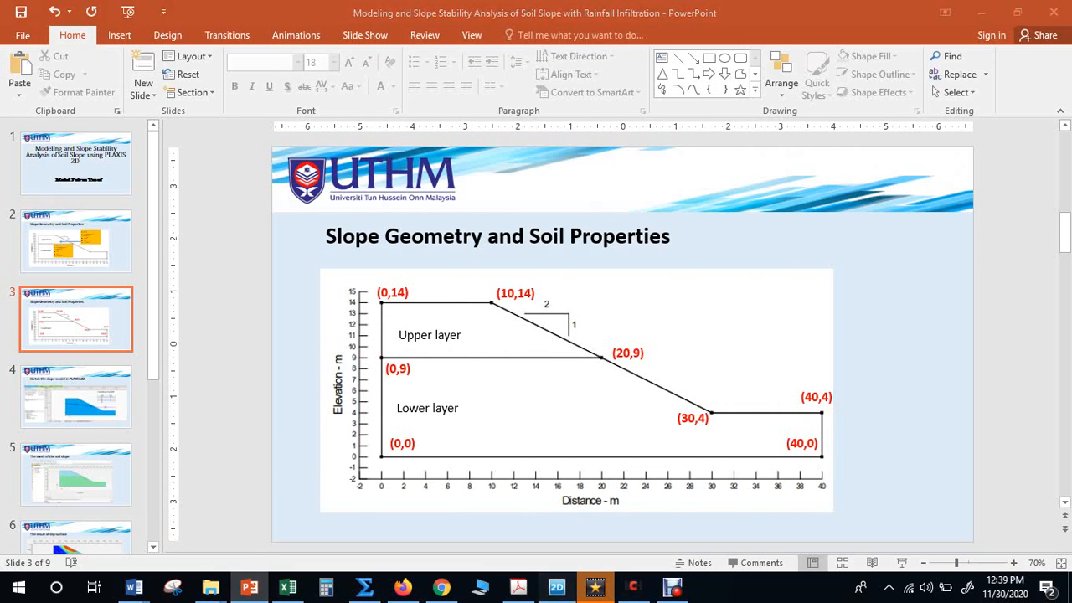
left_click(557, 586)
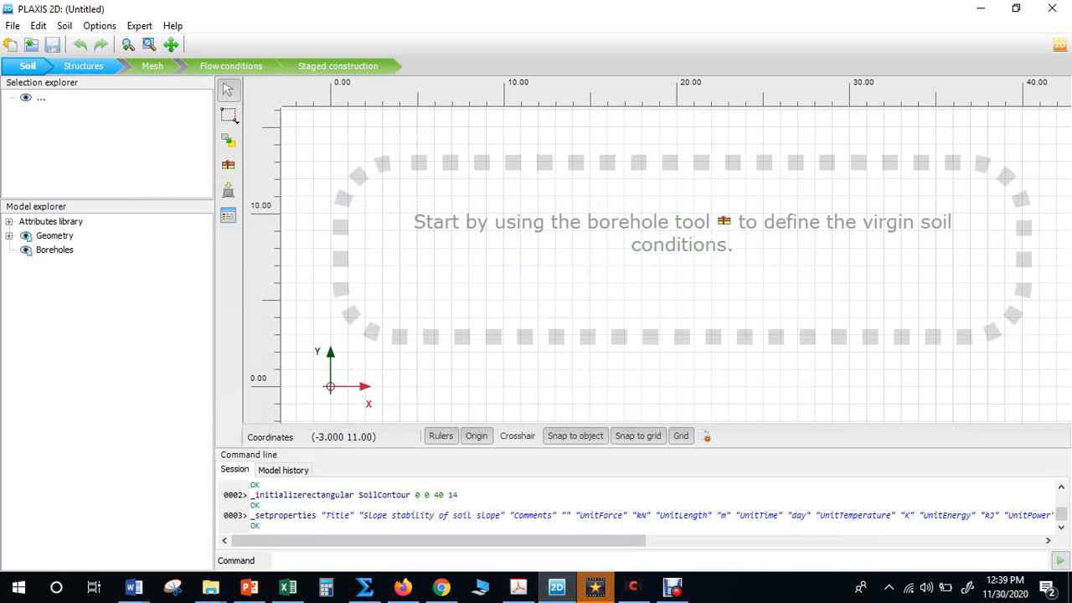
left_click(84, 66)
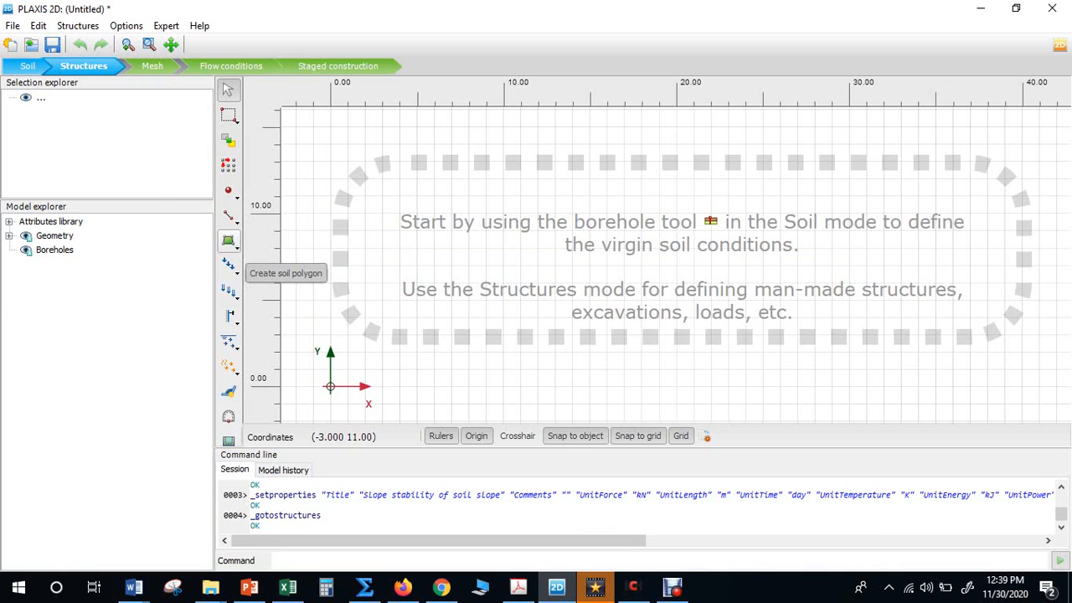
left_click(228, 241)
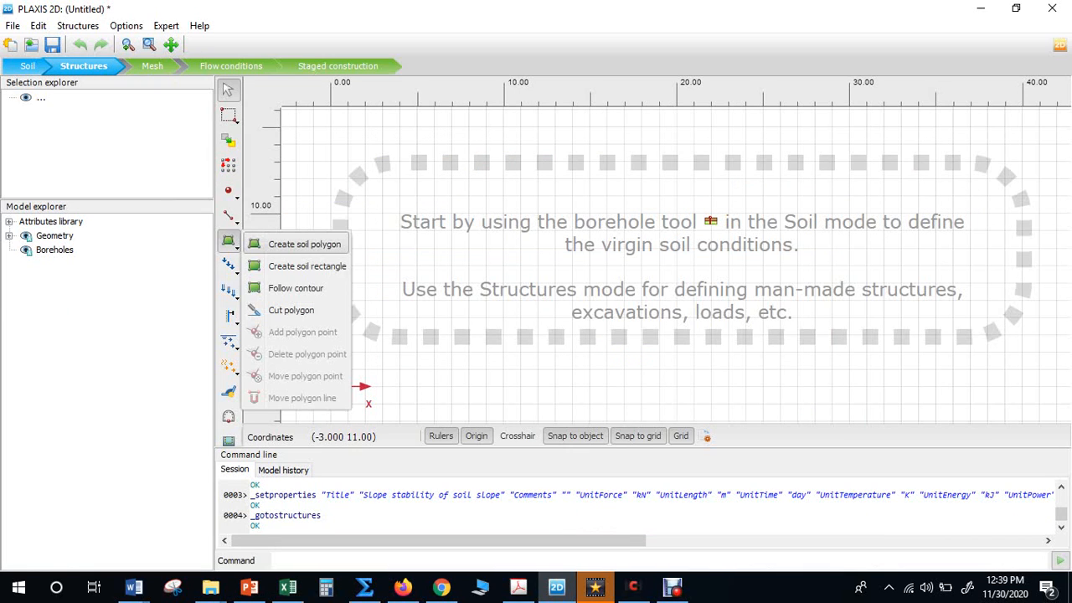
left_click(297, 243)
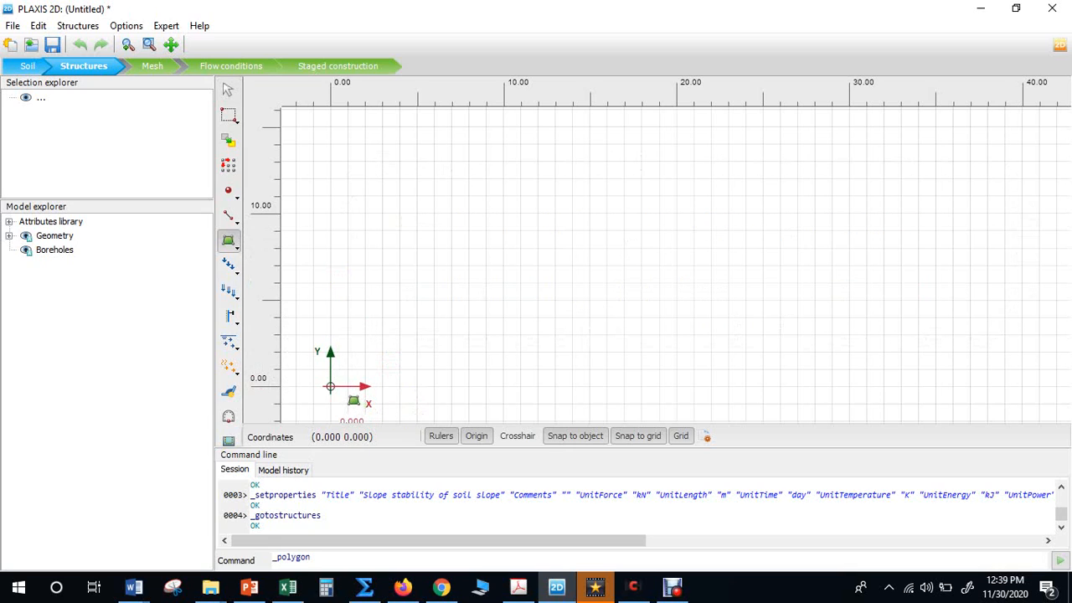
left_click(329, 386)
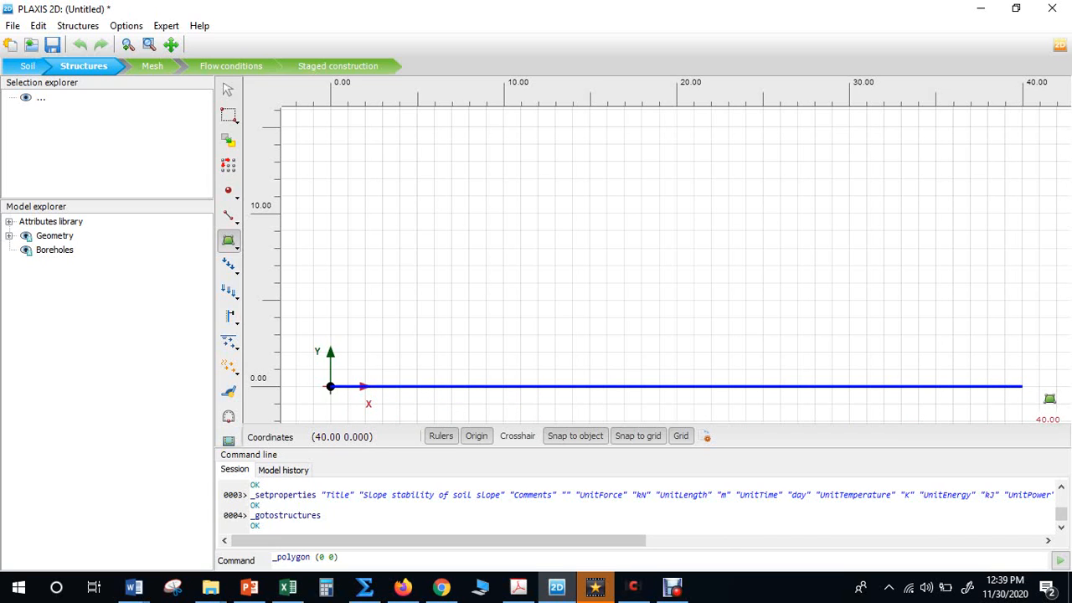
left_click(1021, 386)
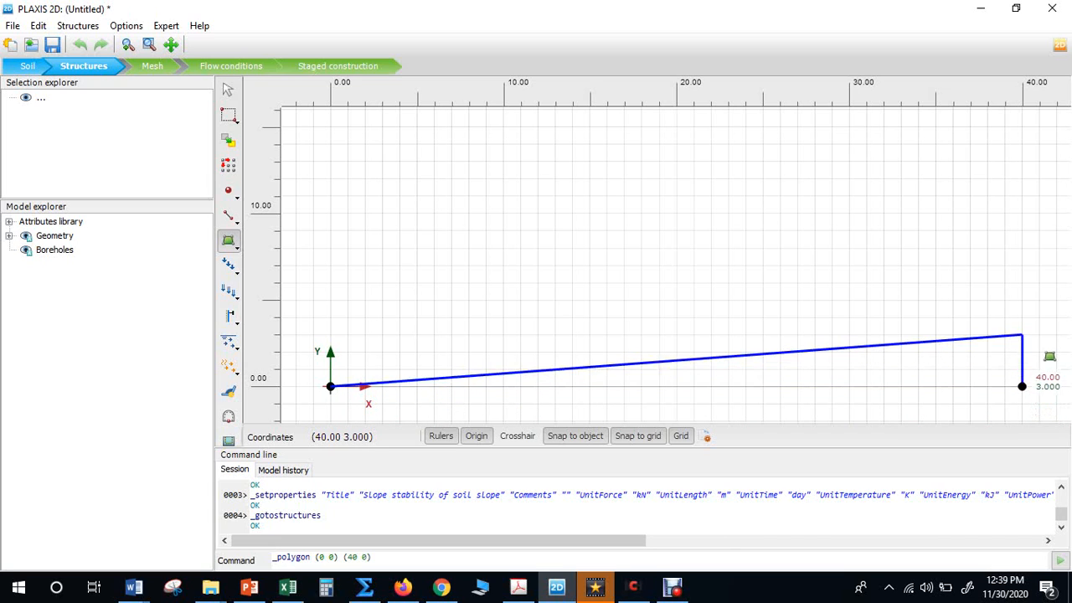
left_click(1045, 328)
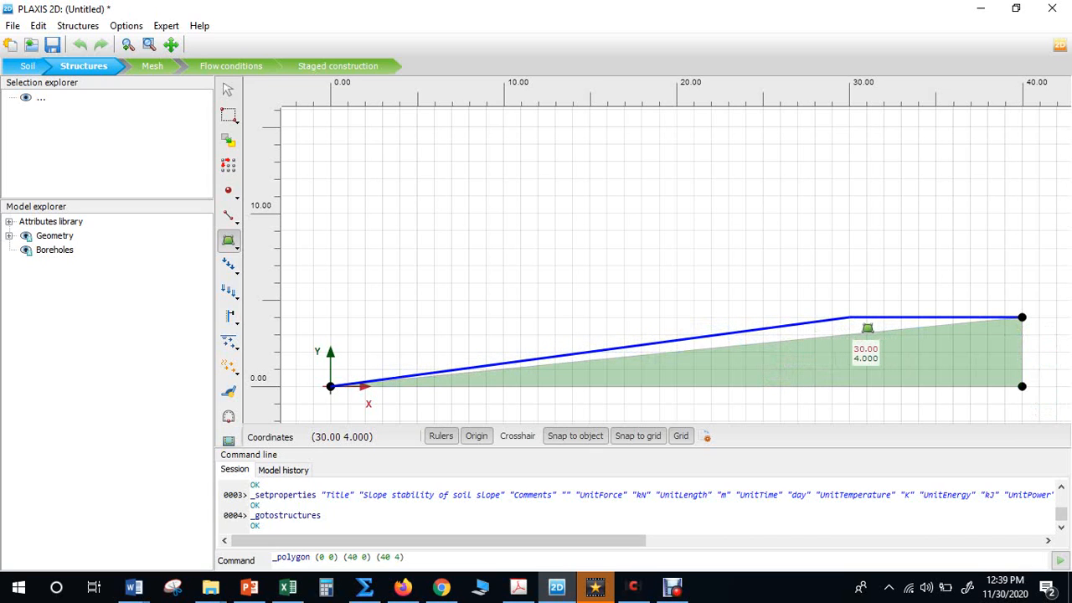
left_click(867, 327)
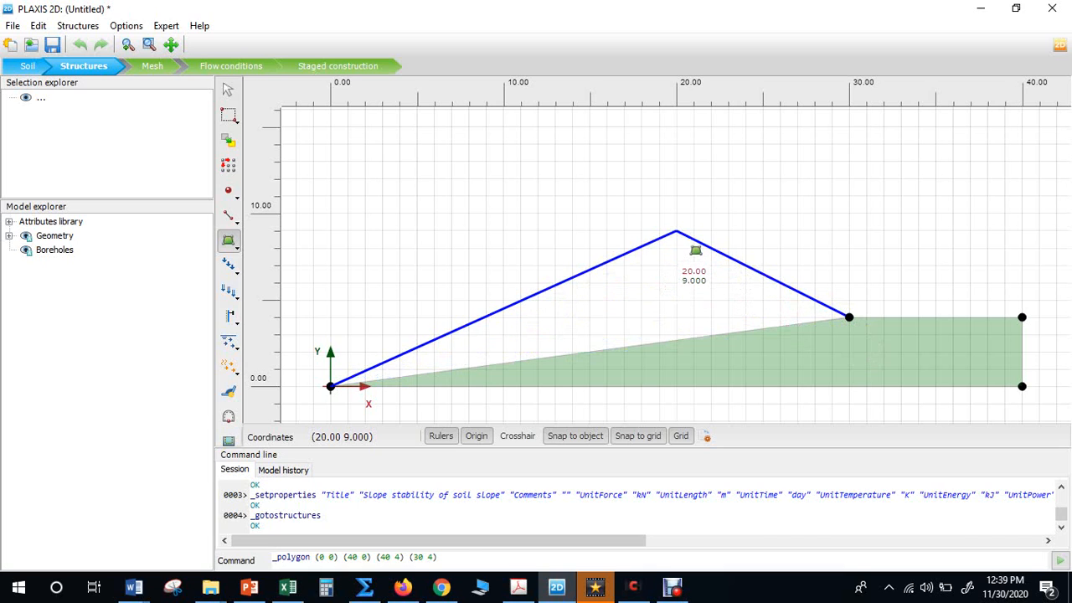
left_click(675, 230)
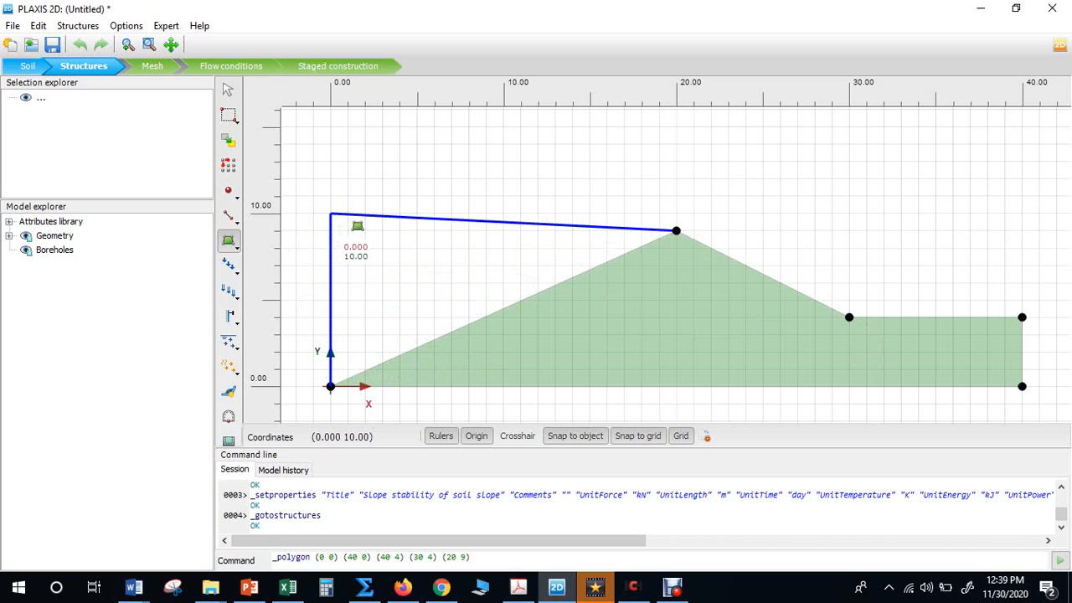
double_click(329, 230)
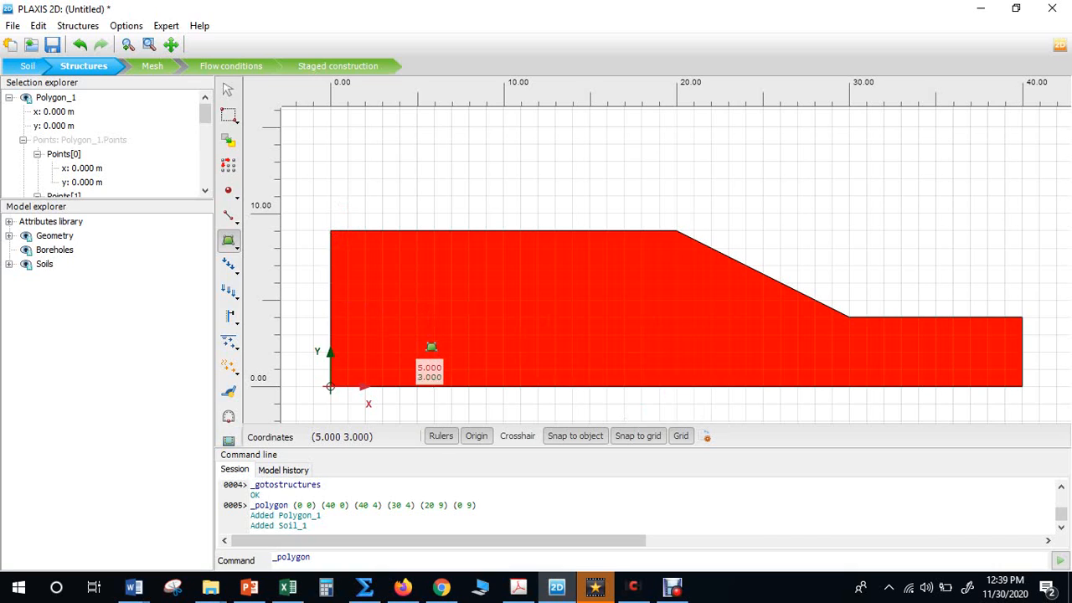
Draw the upper layer as a soil polygon through (0,9), (0,14), (10,14) and (20,9), and leave the polygon tool.
left_click(330, 231)
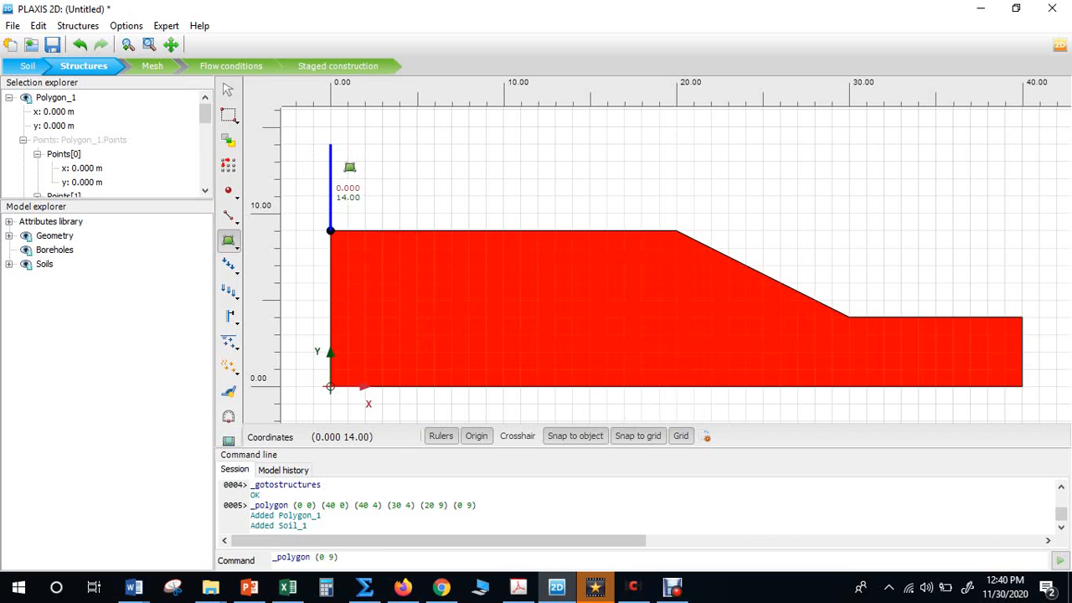
left_click(329, 144)
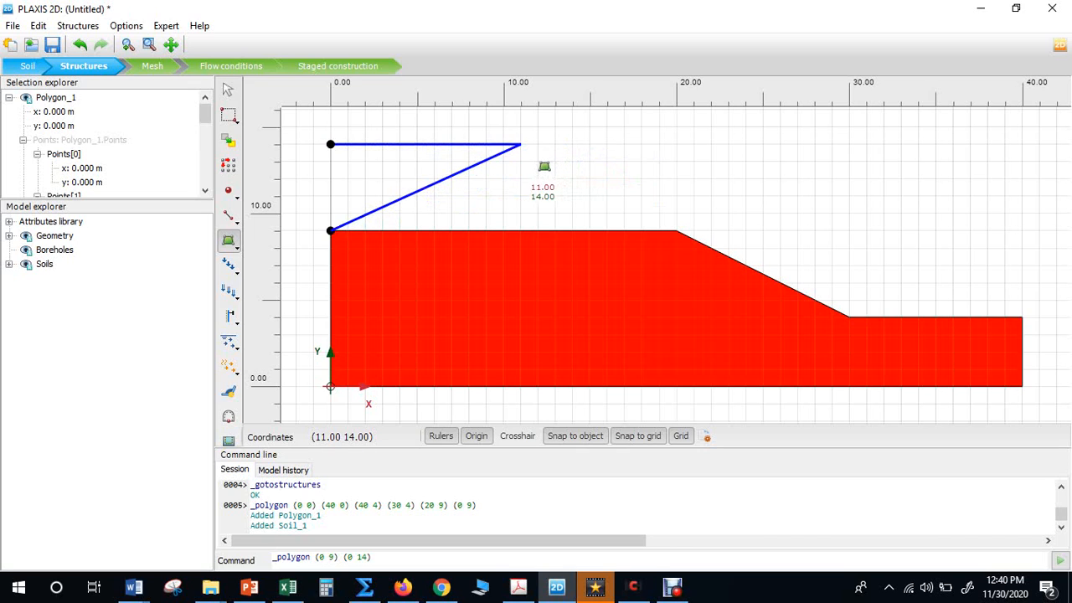
left_click(503, 144)
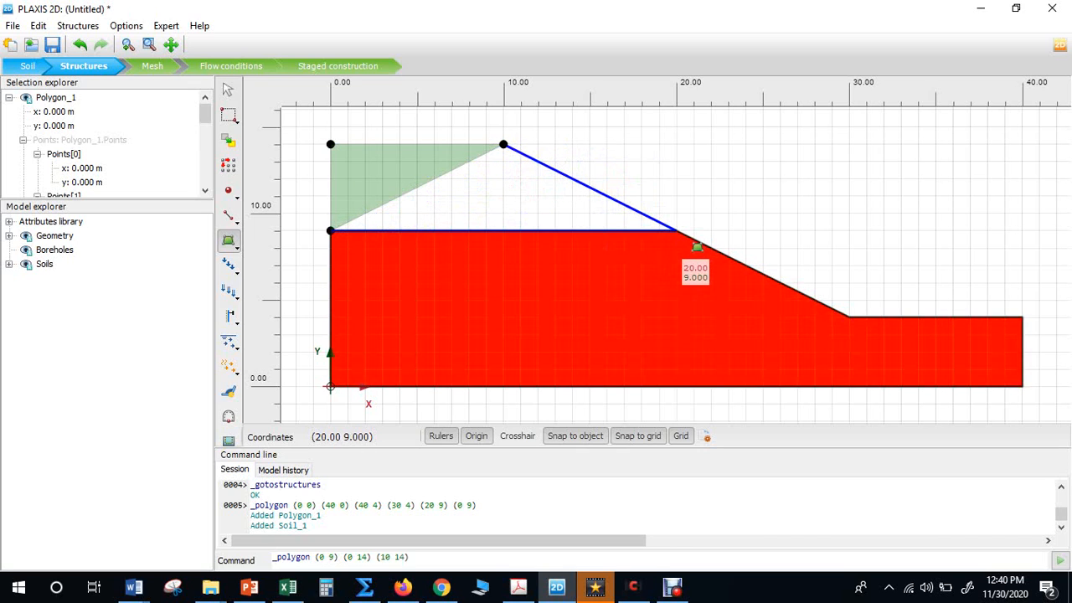
left_click(695, 247)
right_click(701, 208)
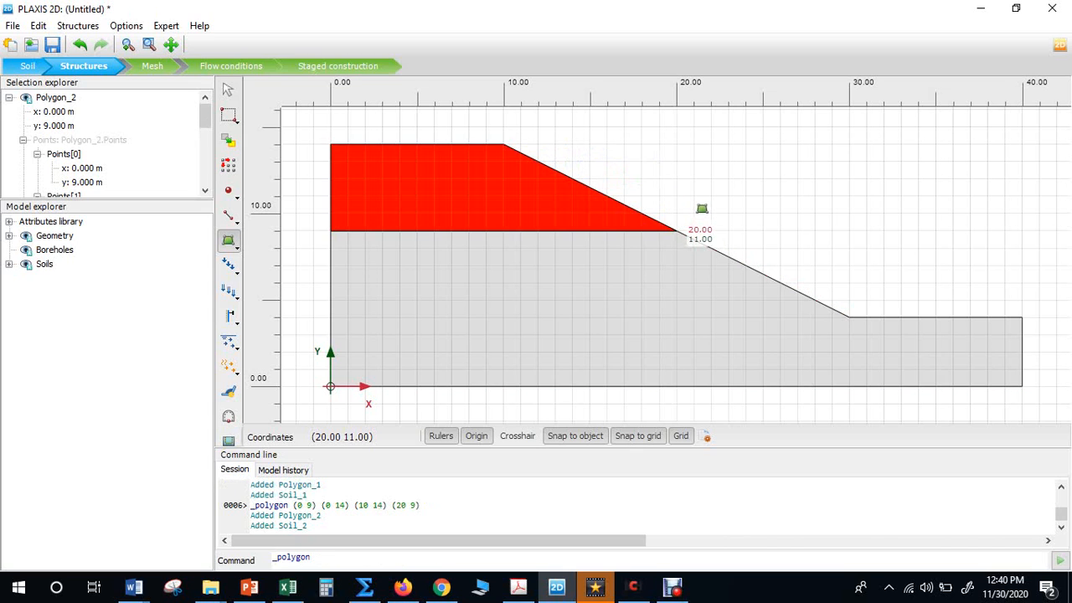
left_click(228, 89)
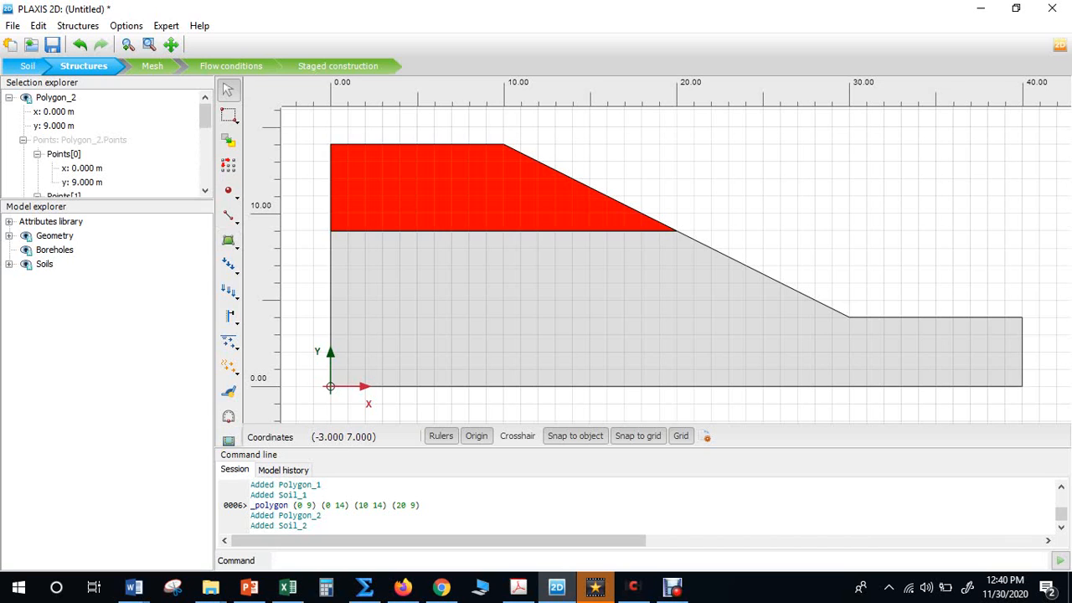
Create a new soil material set in Soil mode named "Upper layer" with the drainage type Drained.
left_click(27, 65)
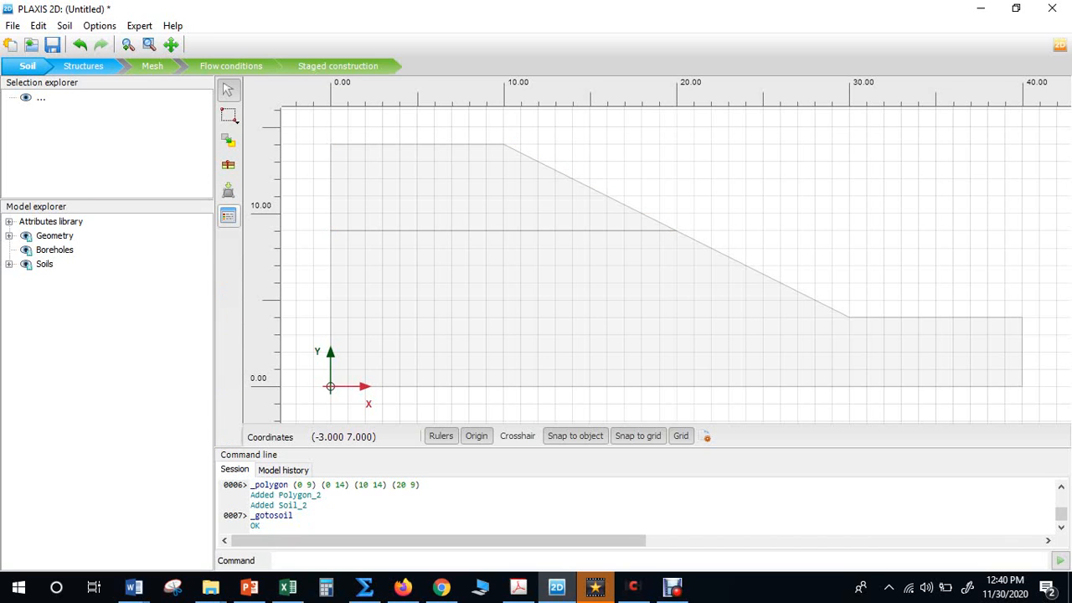
left_click(227, 215)
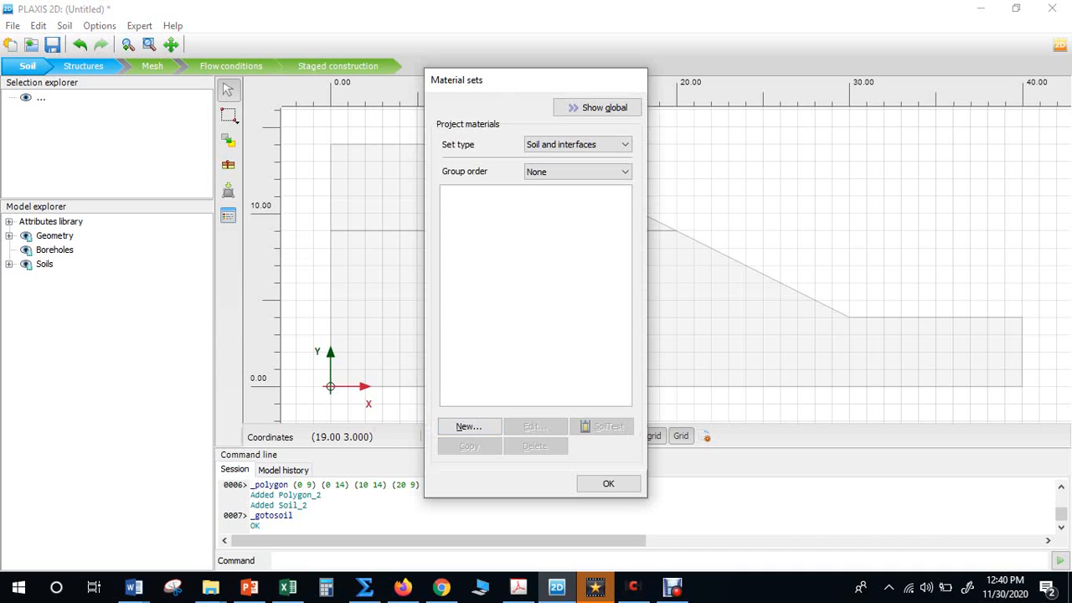
left_click(468, 426)
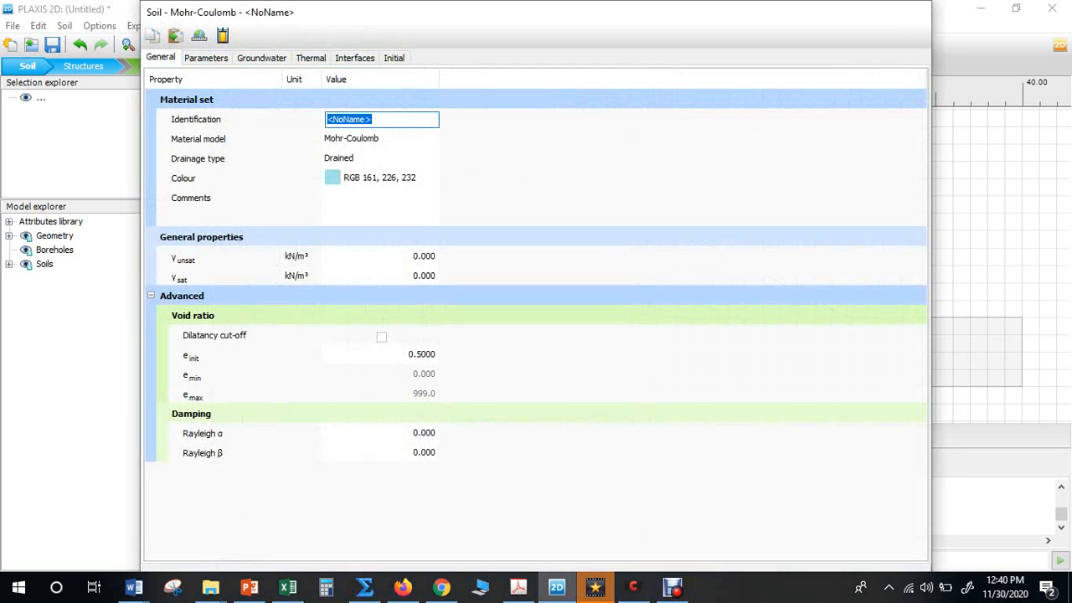
type("Upper laye")
left_click(394, 159)
left_click(394, 158)
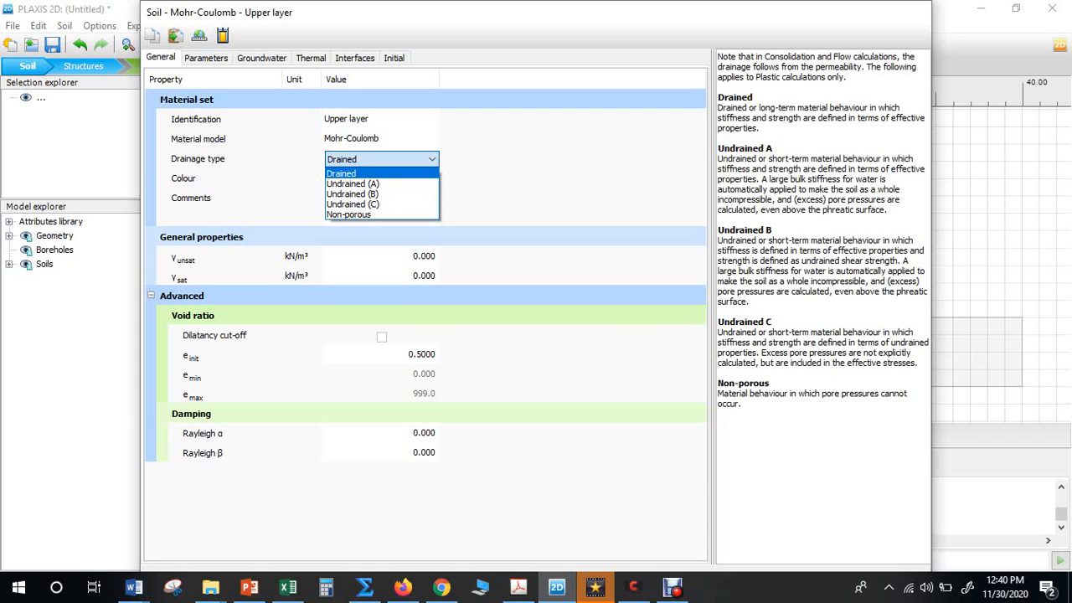
left_click(369, 174)
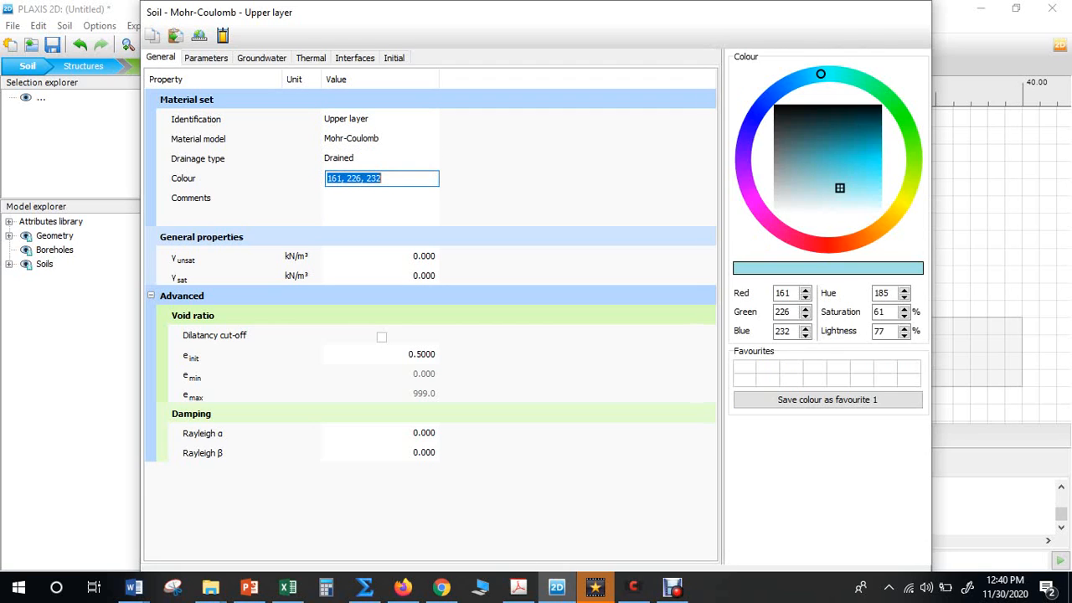
Give the Upper layer material a green colour of RGB 78, 224, 11.
left_click(905, 123)
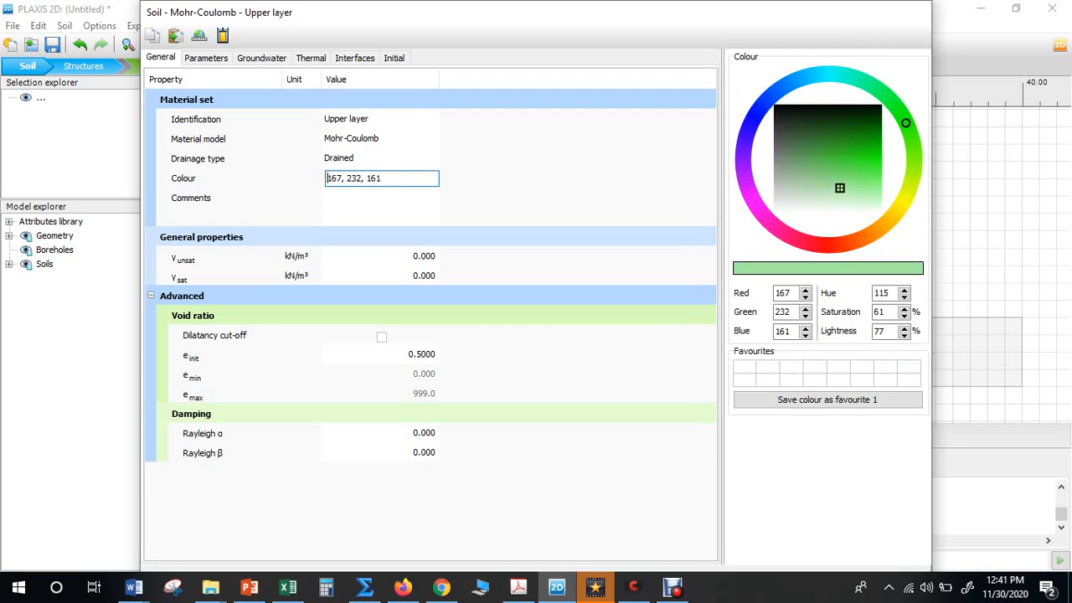
left_click(899, 112)
left_click(912, 143)
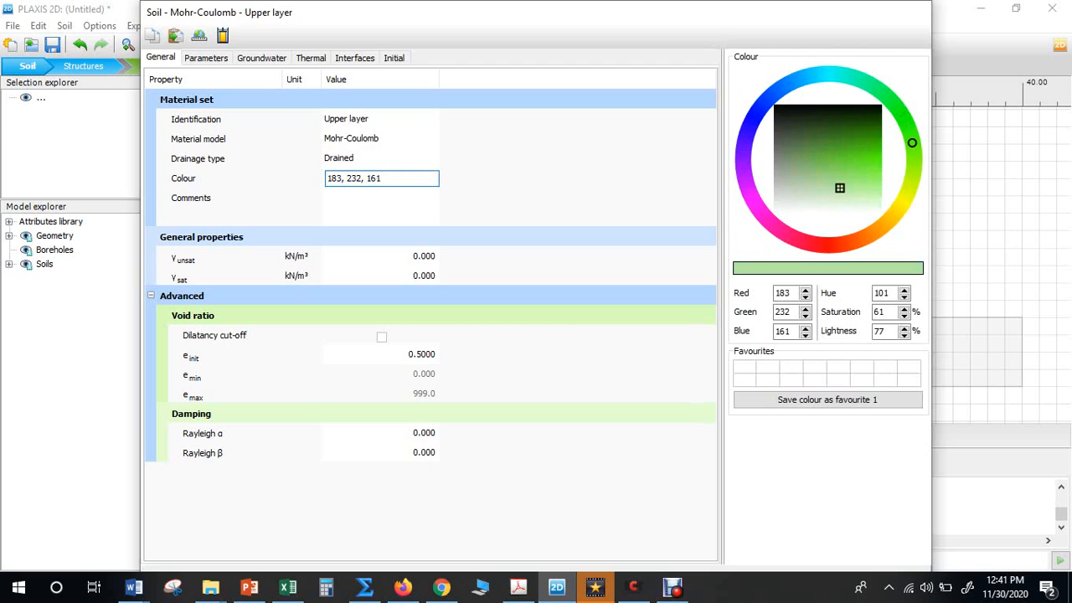
left_click(872, 154)
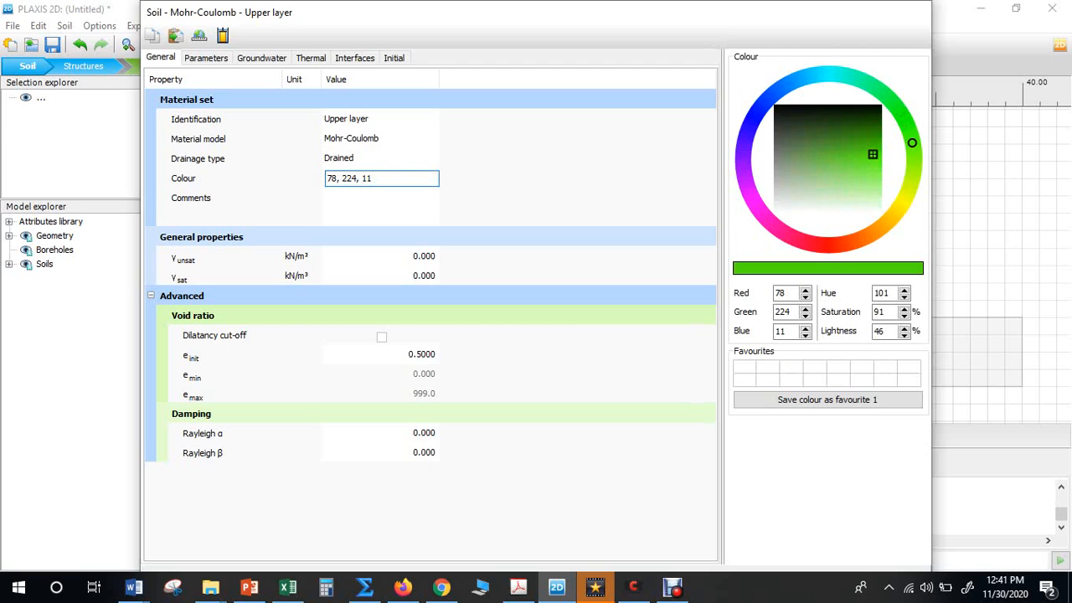
Set the Upper layer's unsaturated unit weight to 17 kN/m³ and its saturated unit weight to 18 kN/m³.
left_click_drag(603, 8, 560, 33)
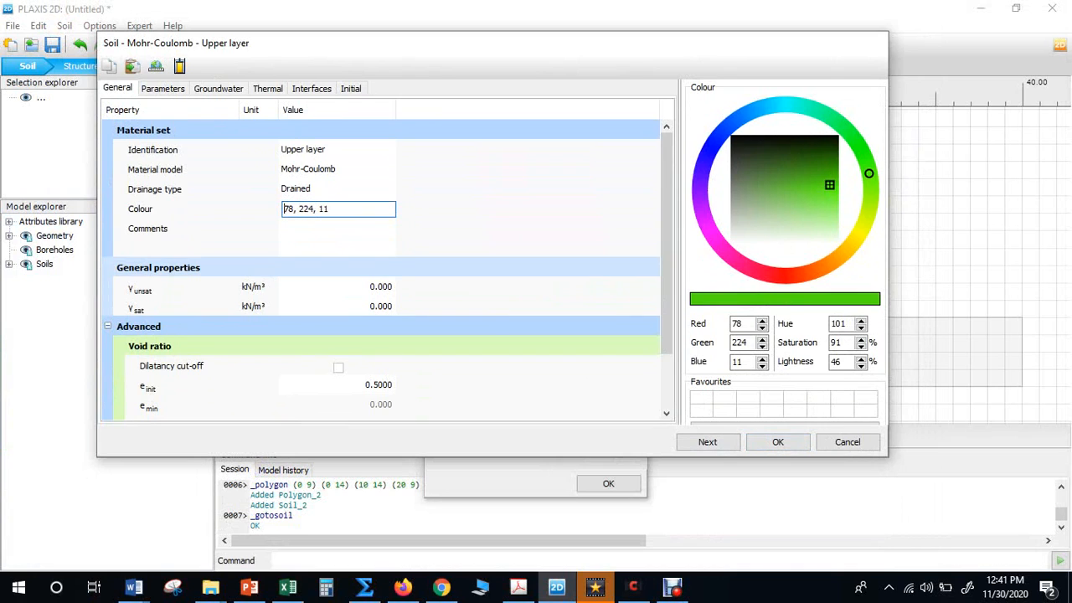
key("Tab")
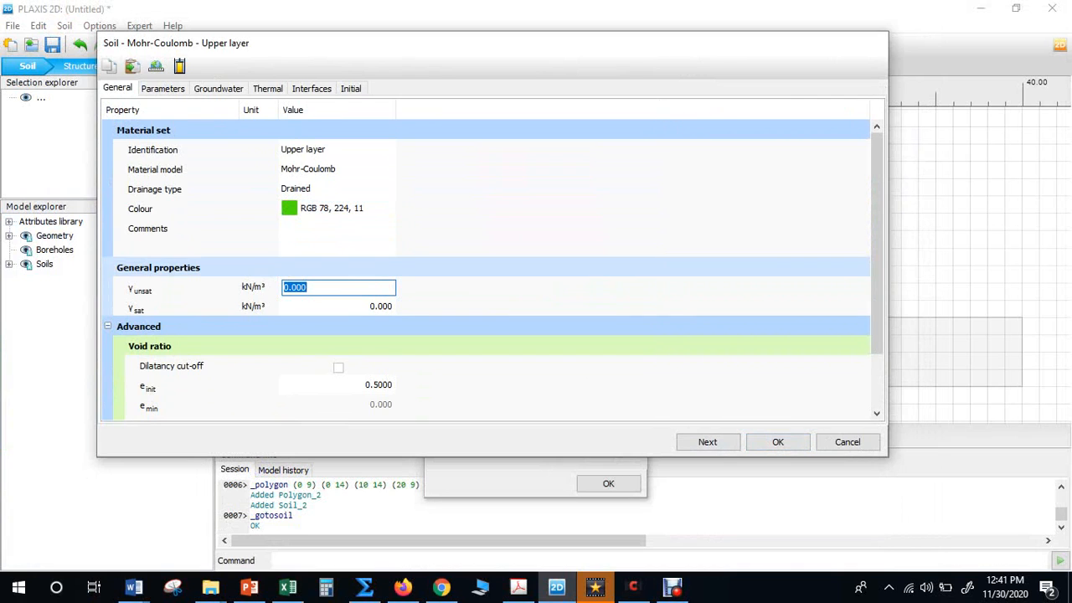
type("17")
key("Tab")
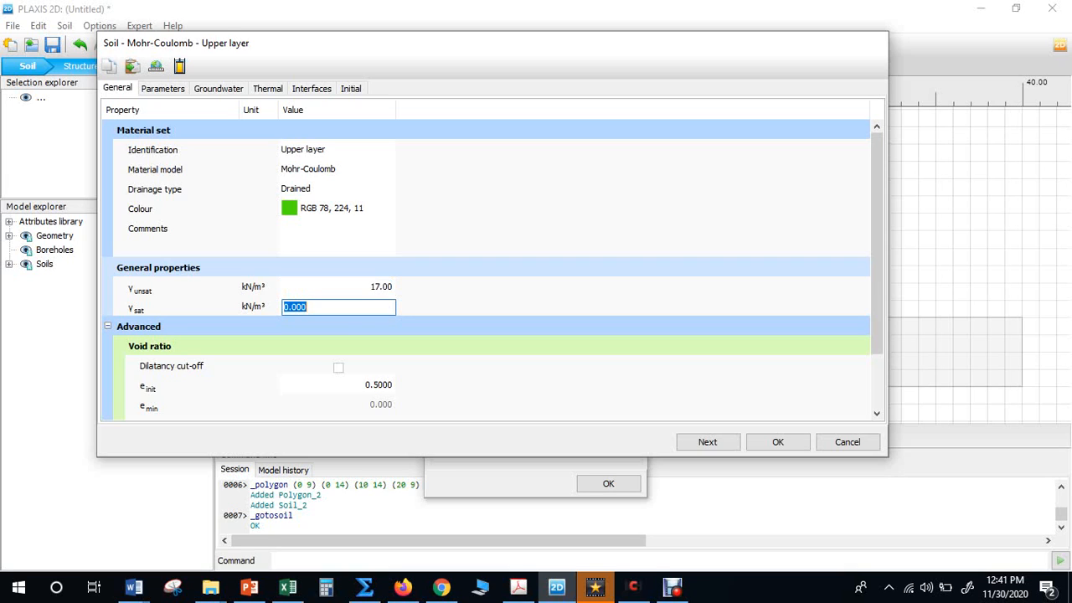
type("18")
Set the Upper layer's stiffness parameters to E' 15000 kN/m² and Poisson's ratio 0.25.
left_click(162, 87)
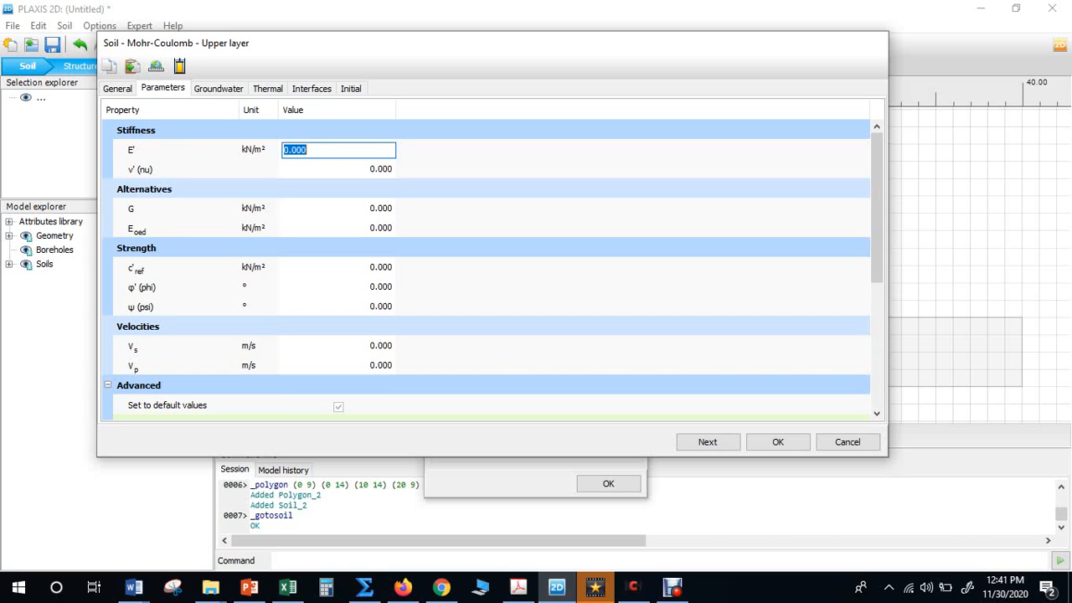
type("15000")
key("Tab")
type("0.")
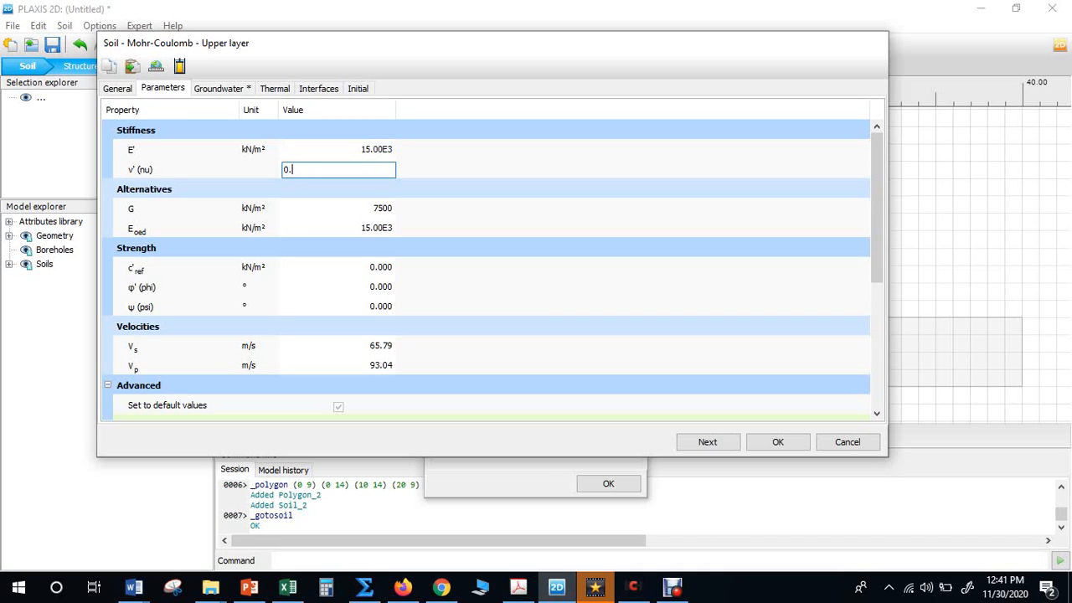
type("23")
Set the Upper layer's cohesion to 4 kN/m² and its friction angle to 20°, and save the material set.
left_click(338, 267)
type("4")
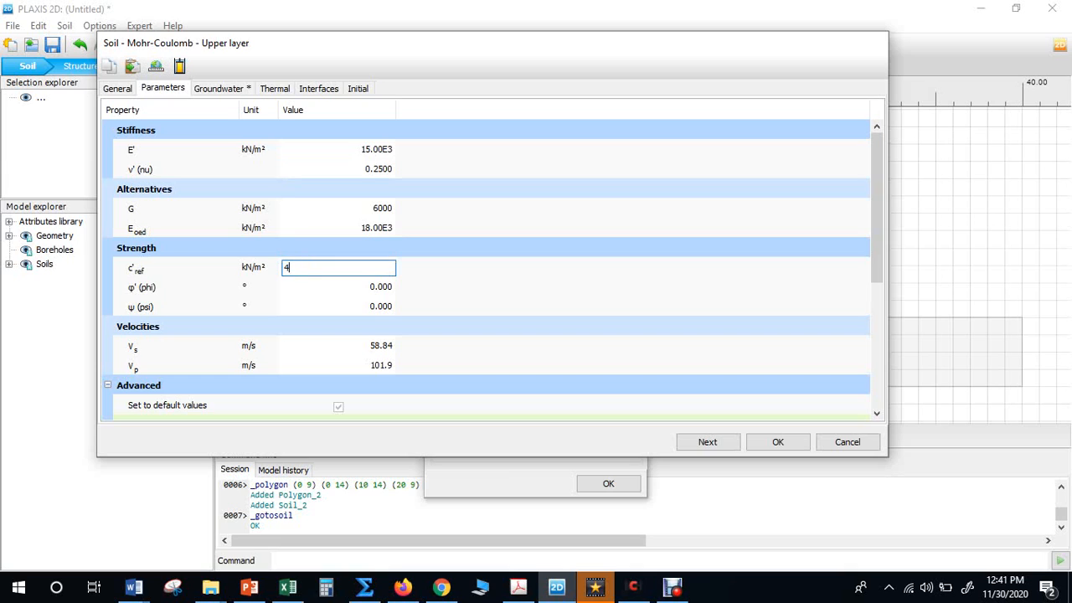
key("Tab")
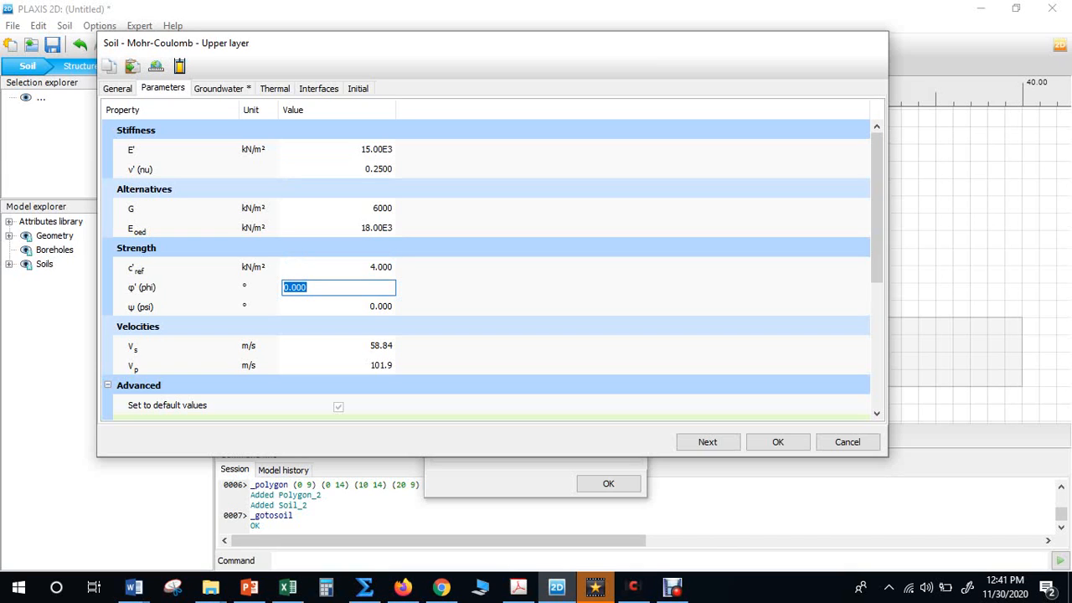
type("20")
left_click(777, 441)
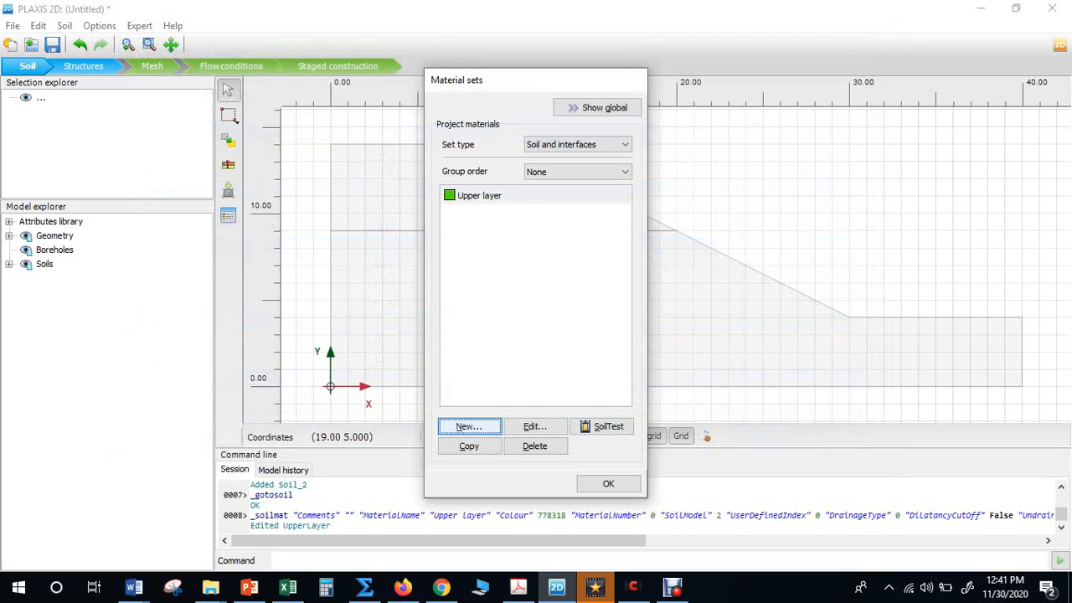
Create a new soil material set named "Lower layer" with a pink colour of RGB 243, 18, 164.
key("Return")
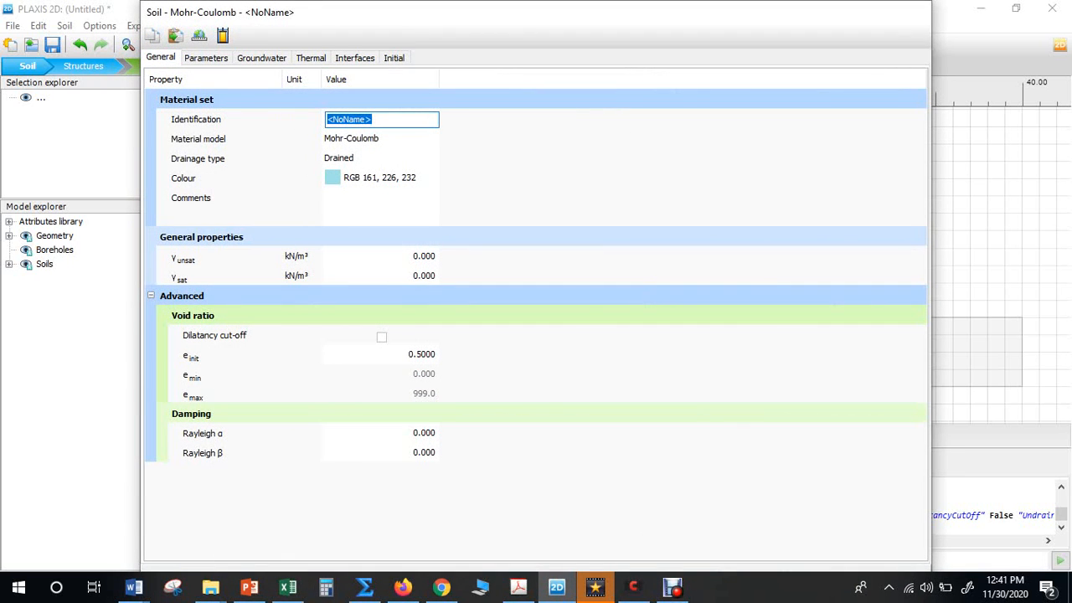
type("Lower layer")
left_click(381, 178)
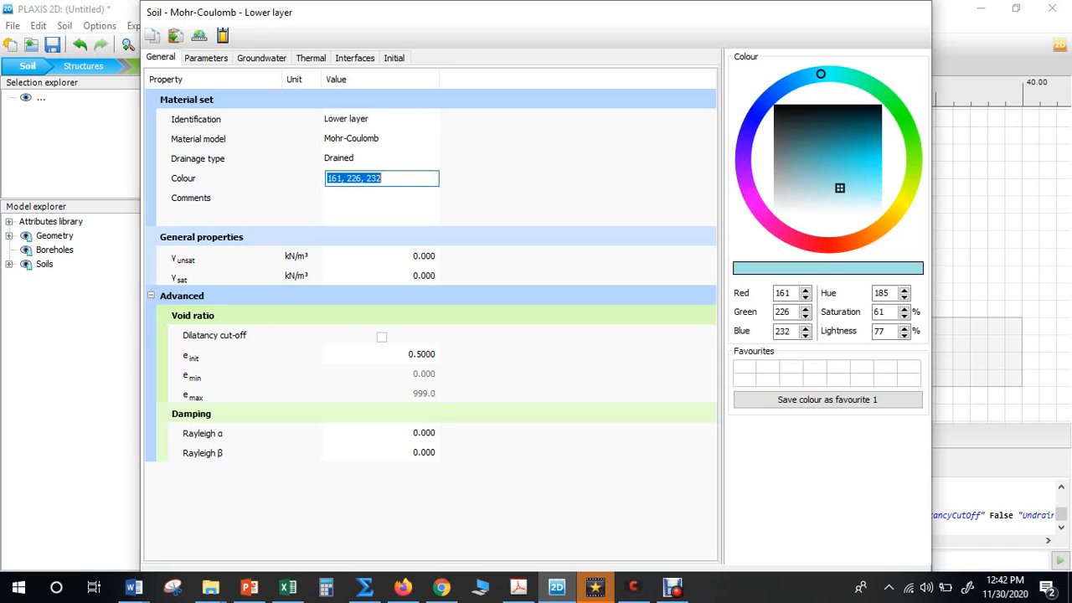
left_click(767, 219)
left_click_drag(767, 219, 773, 225)
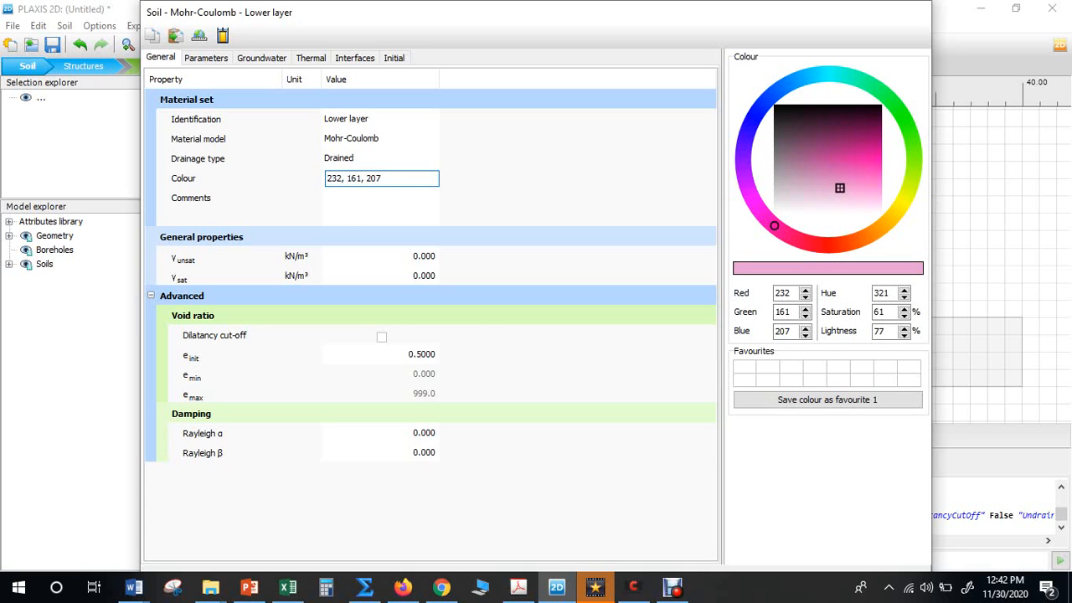
left_click(871, 159)
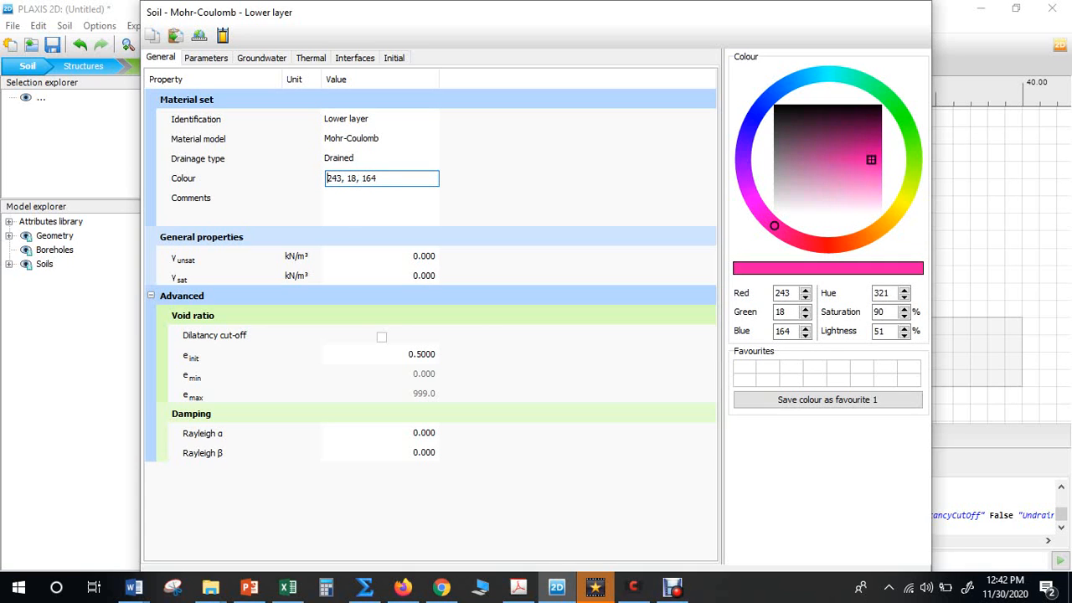
Set the Lower layer's unsaturated unit weight to 18 kN/m³ and its saturated unit weight to 19 kN/m³.
left_click_drag(610, 17, 574, 48)
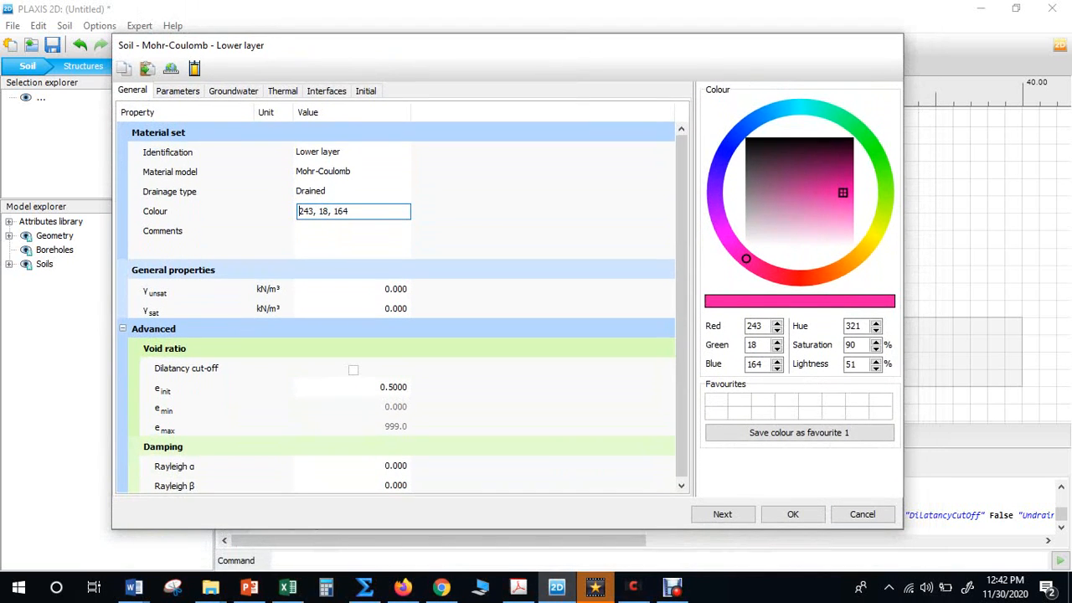
left_click(352, 290)
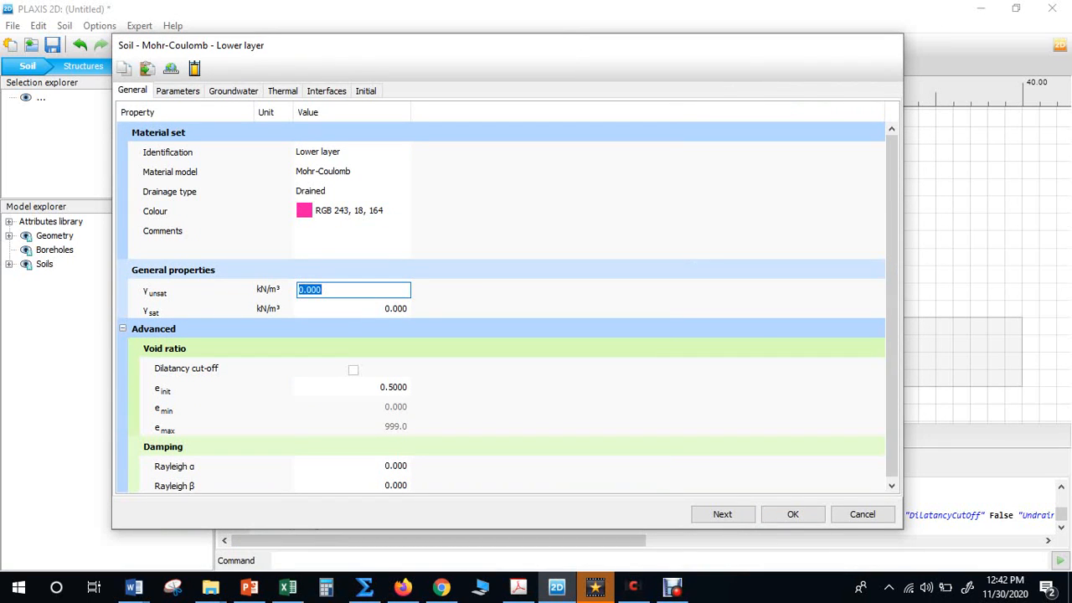
type("18")
key("Tab")
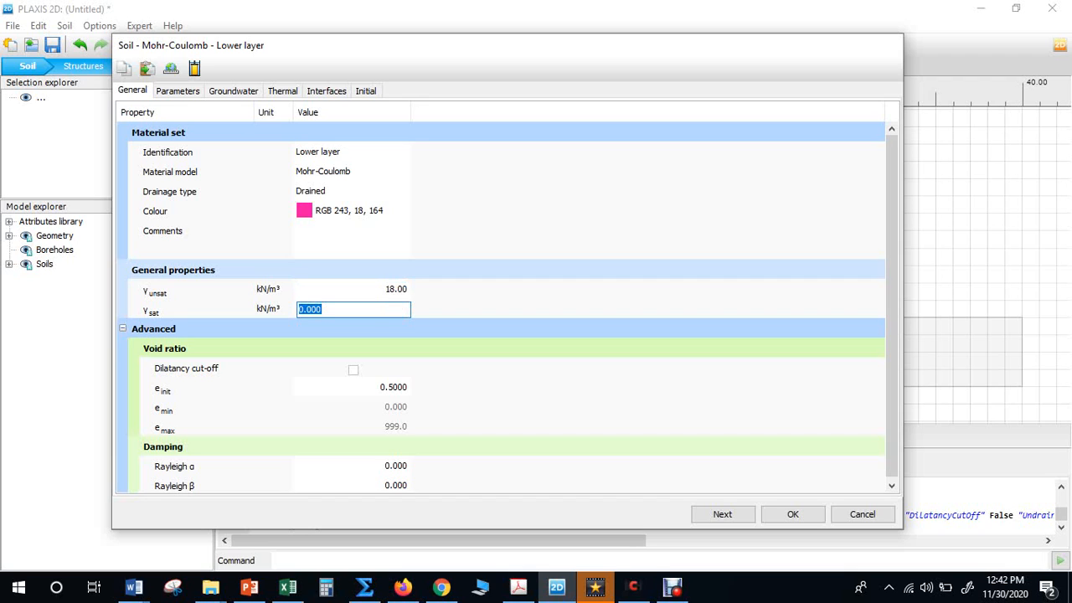
type("19")
Set the Lower layer's stiffness parameters to E' 20000 kN/m² and Poisson's ratio 0.23.
left_click(178, 91)
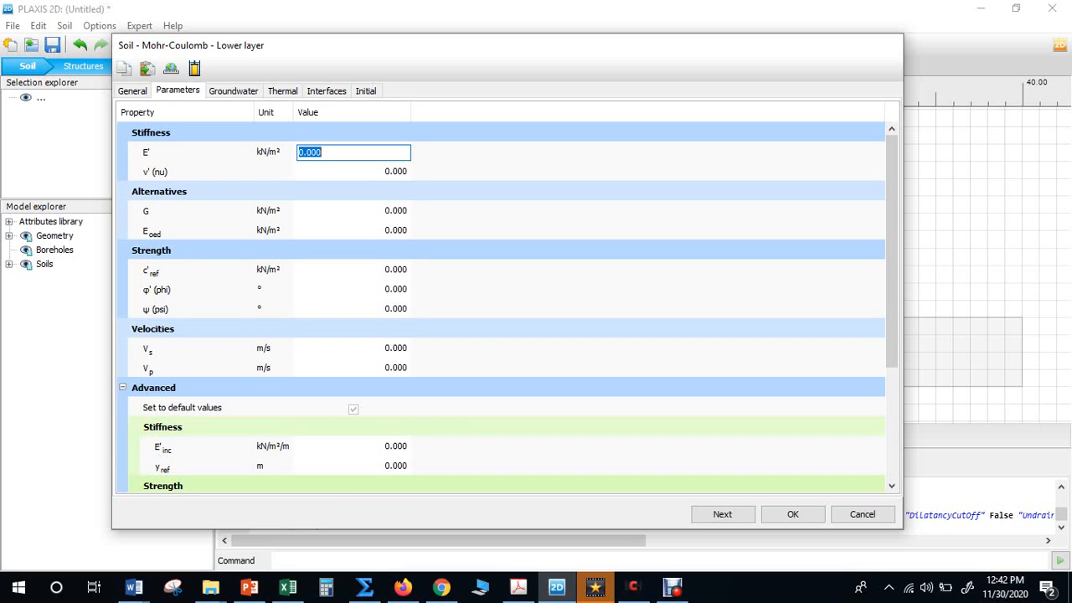
type("20000")
key("Tab")
type("0.23")
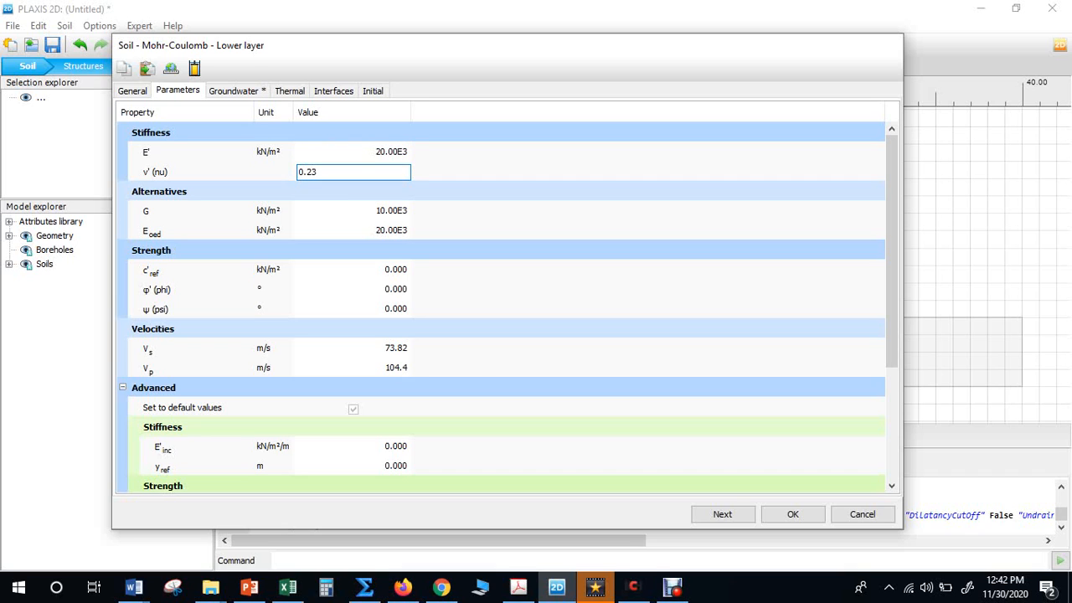
key("Tab")
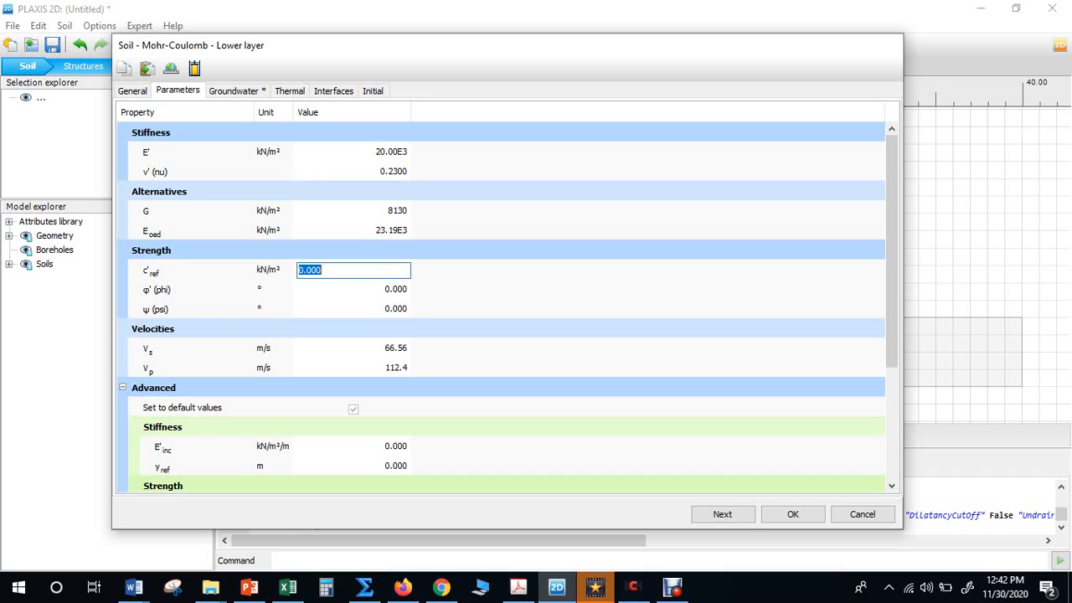
Set the Lower layer's cohesion to 8 kN/m² and its friction angle to 25°, and save the material set.
type("8")
key("Tab")
type("25")
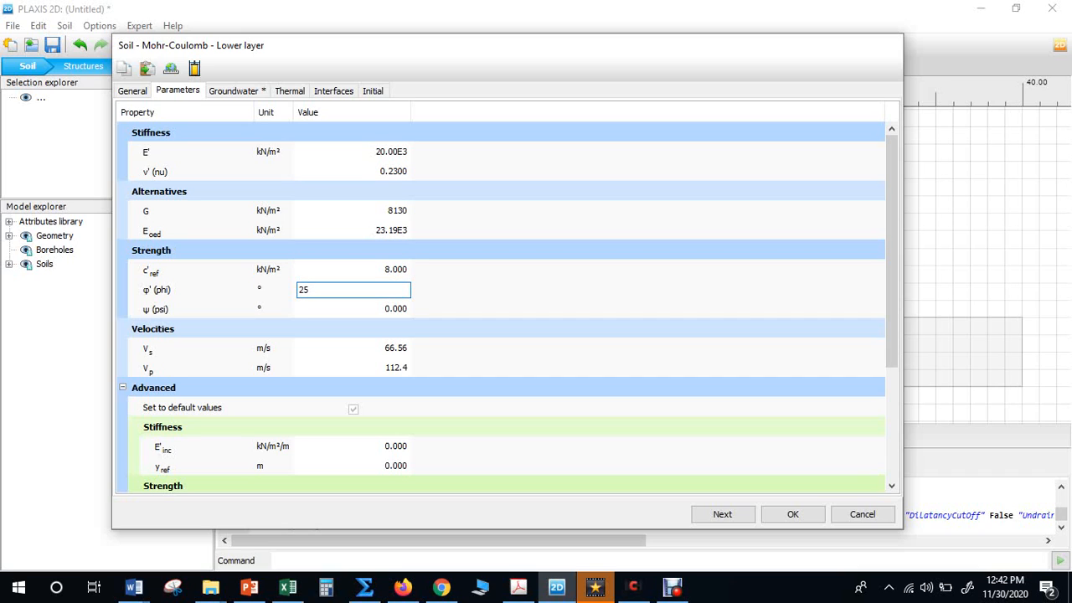
left_click(792, 513)
Assign the Lower layer material to the lower soil polygon and the Upper layer material to the upper one, and close the material sets.
left_click_drag(561, 87, 868, 89)
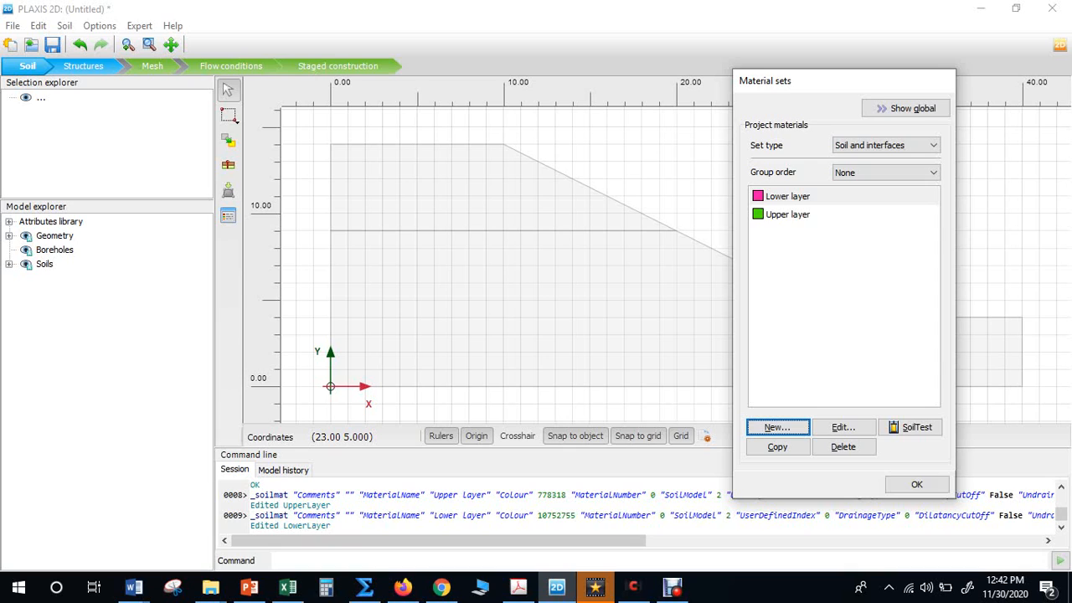
left_click(788, 197)
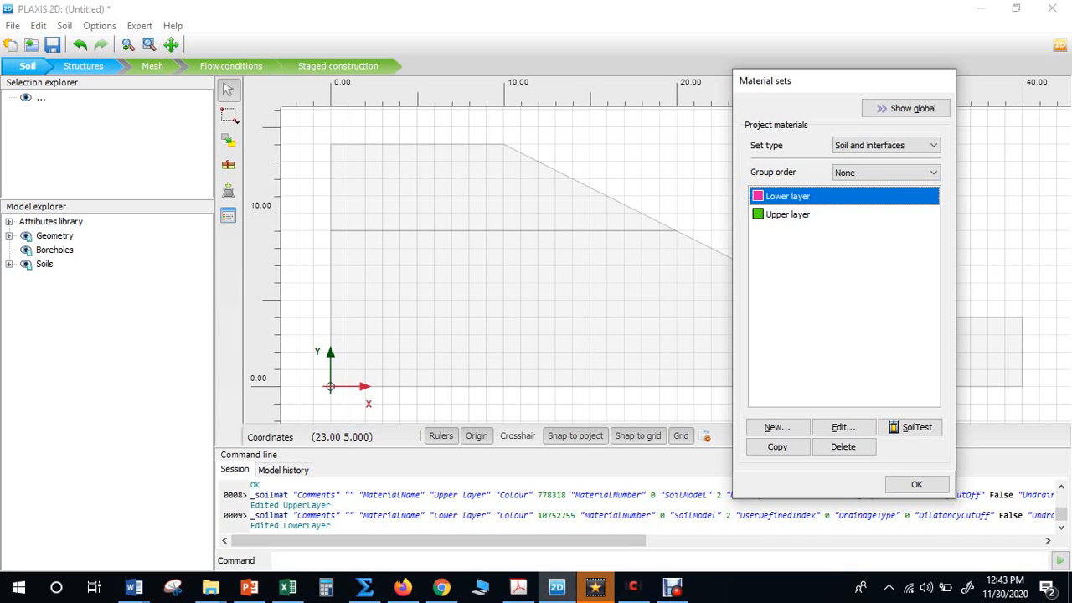
left_click_drag(787, 197, 607, 300)
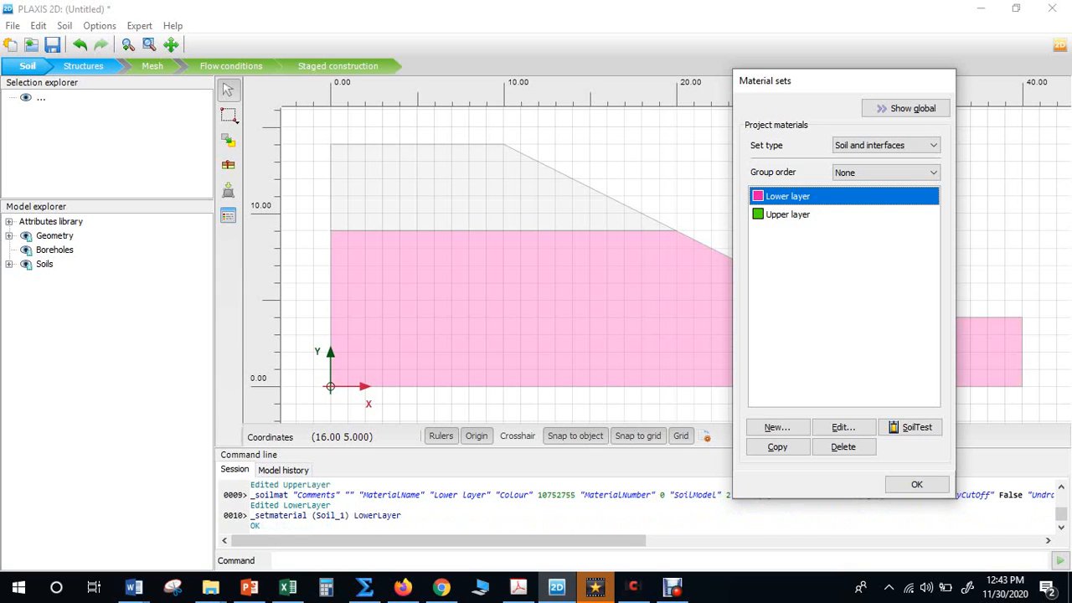
left_click(787, 214)
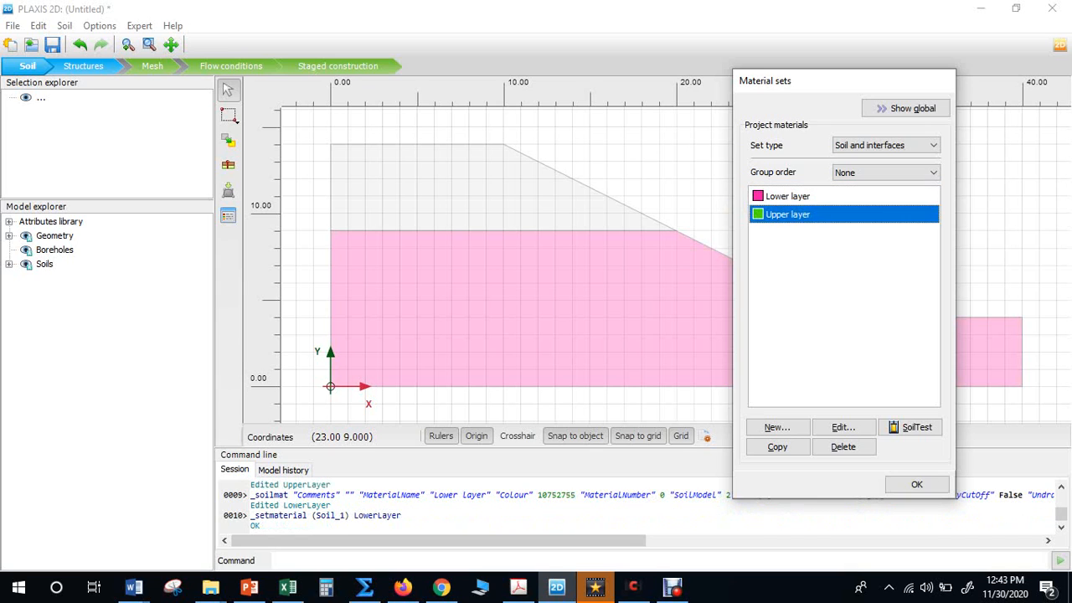
left_click_drag(787, 214, 522, 186)
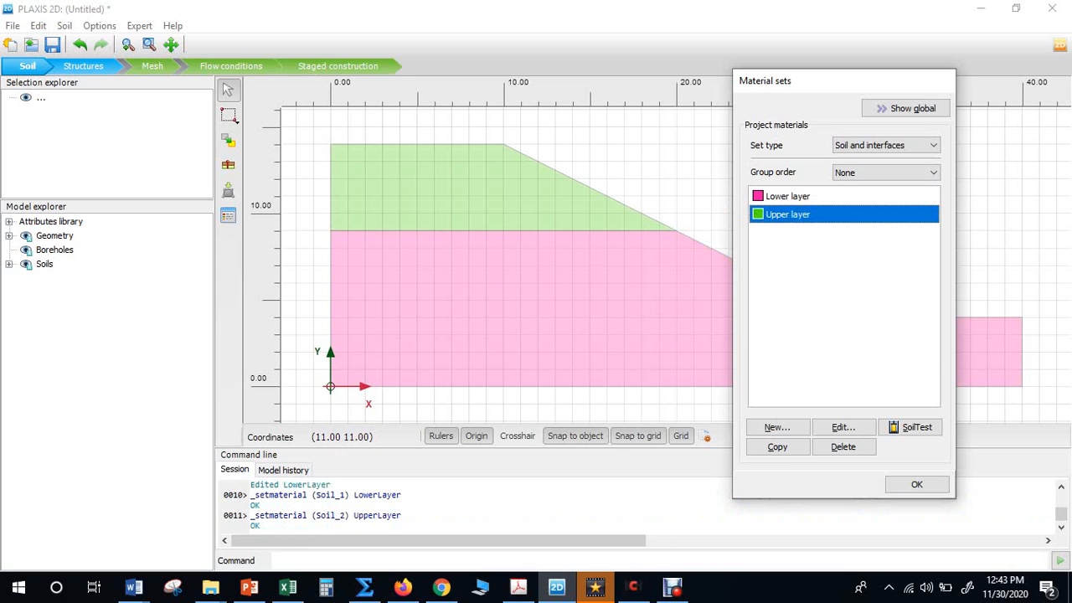
left_click(916, 484)
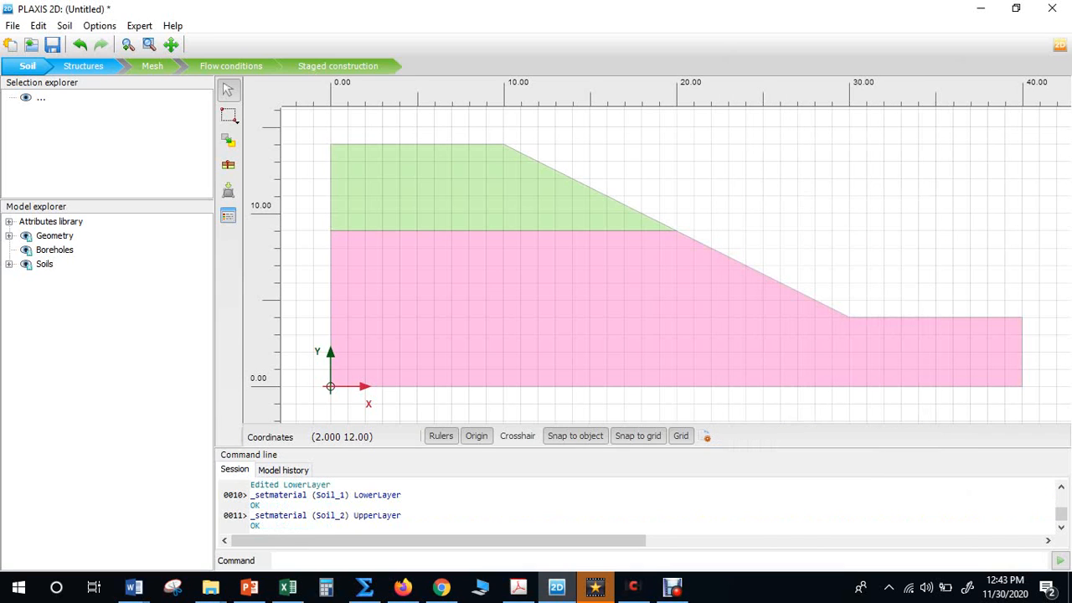
Switch to Structures mode and save the project on the Desktop as "Slope stability of soil slope 1".
left_click(83, 66)
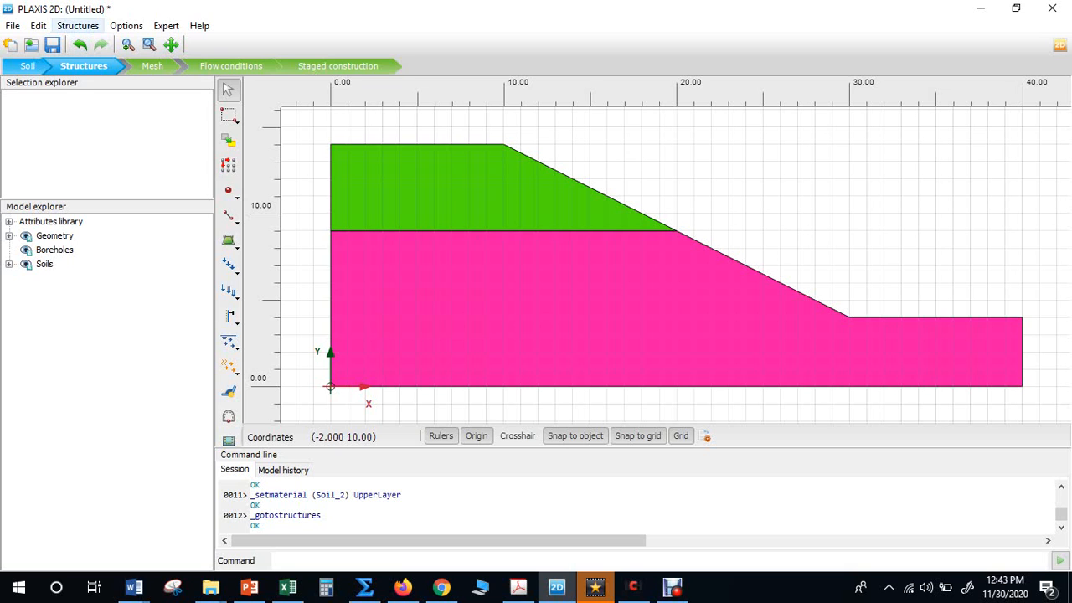
left_click(52, 45)
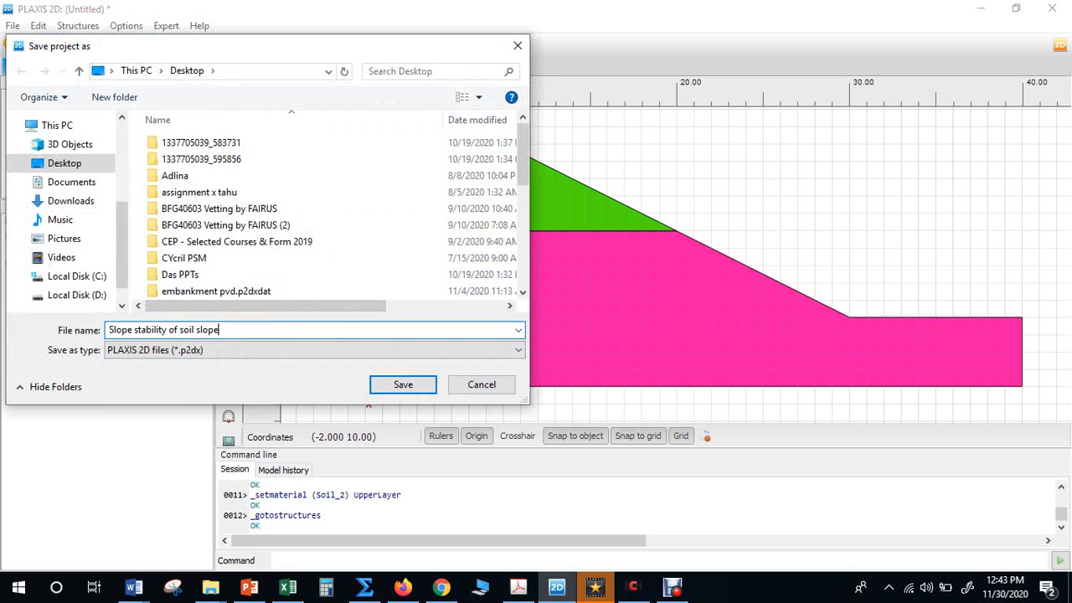
type("1")
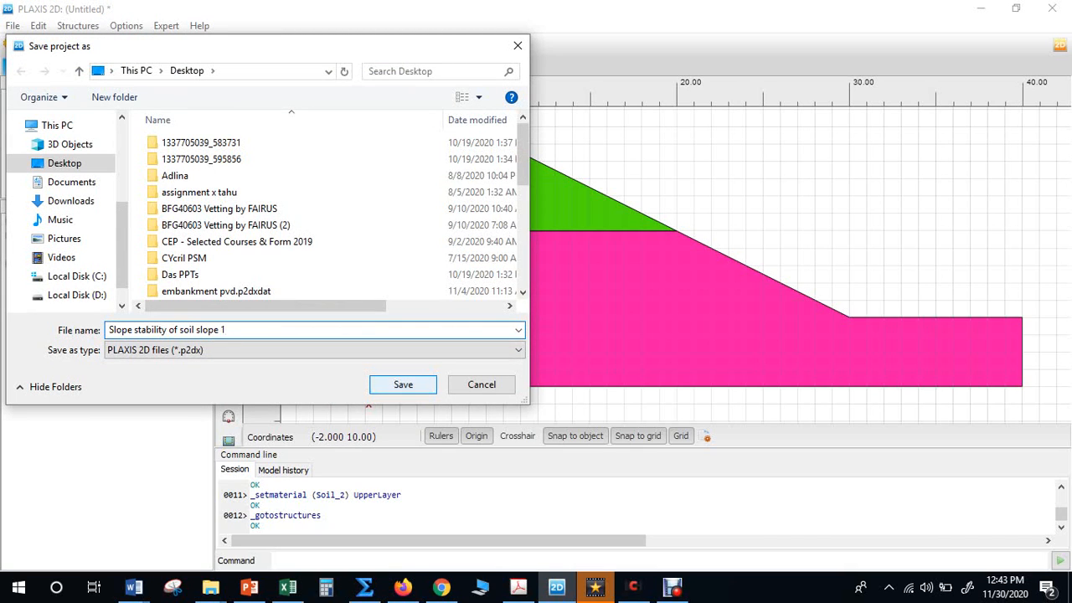
key("Return")
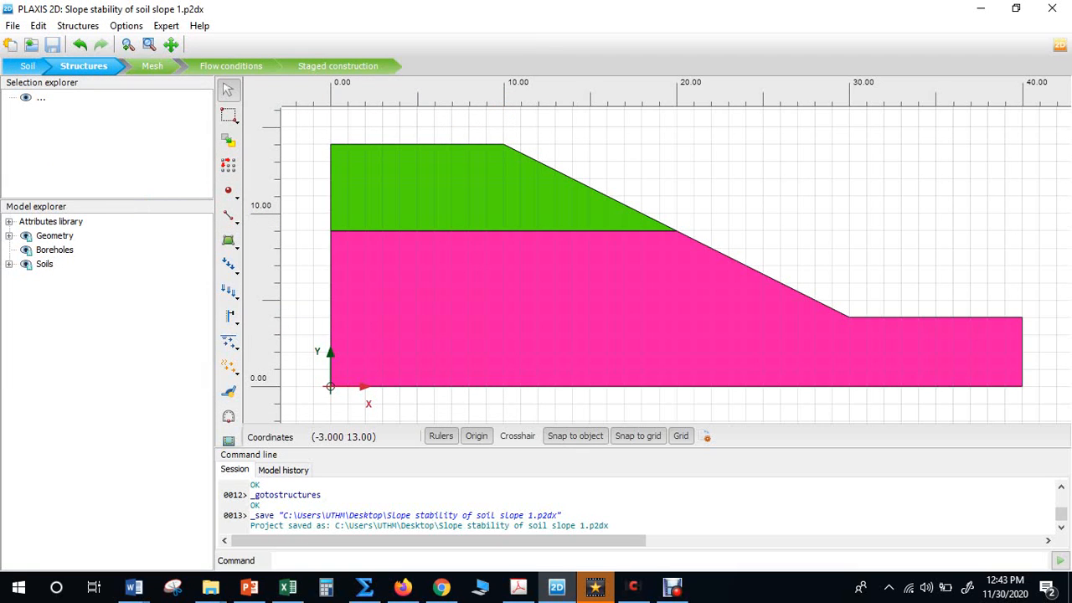
Generate the mesh in Mesh mode with a Medium element distribution, and view its connectivity plot before returning to the model.
left_click(153, 66)
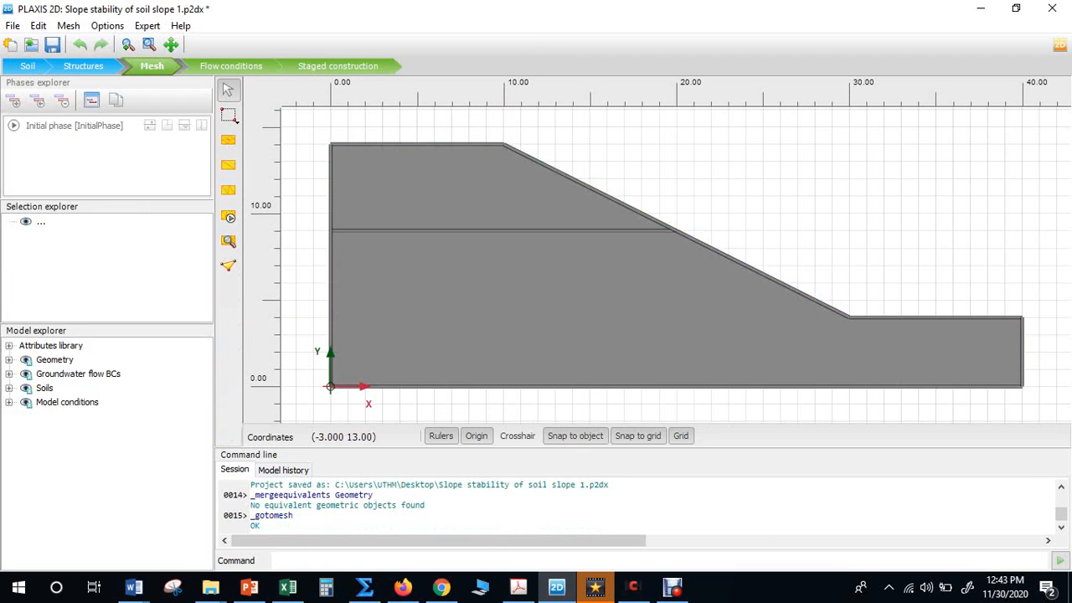
left_click(228, 217)
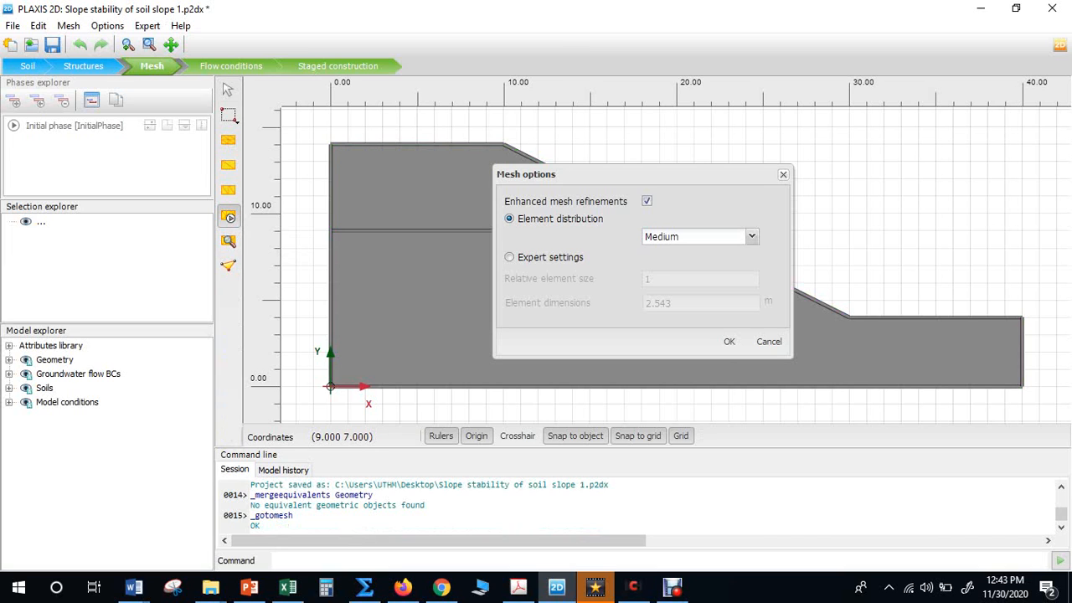
left_click(751, 237)
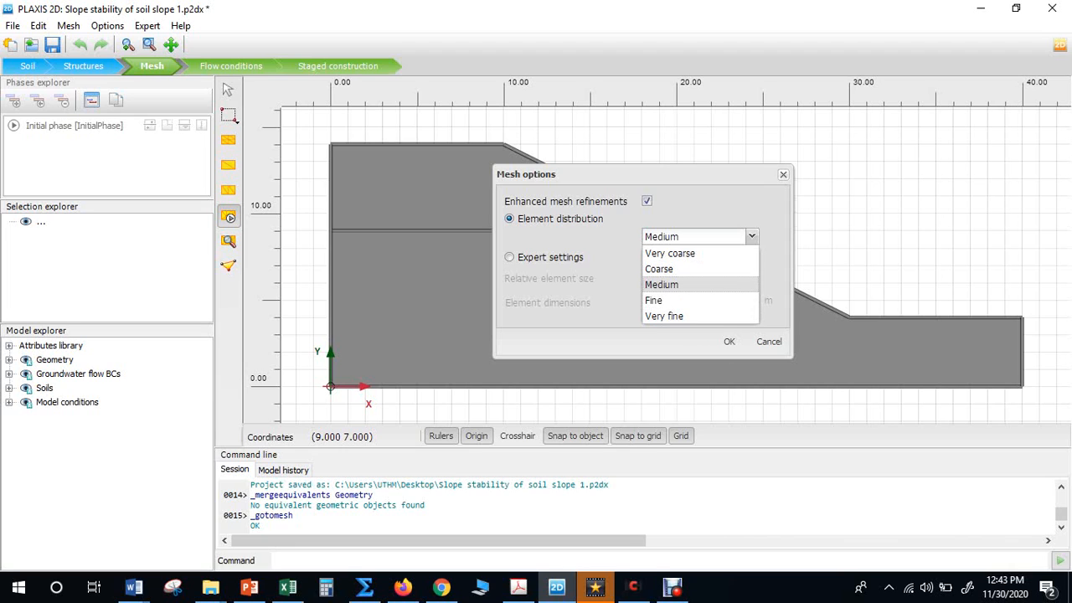
left_click(662, 285)
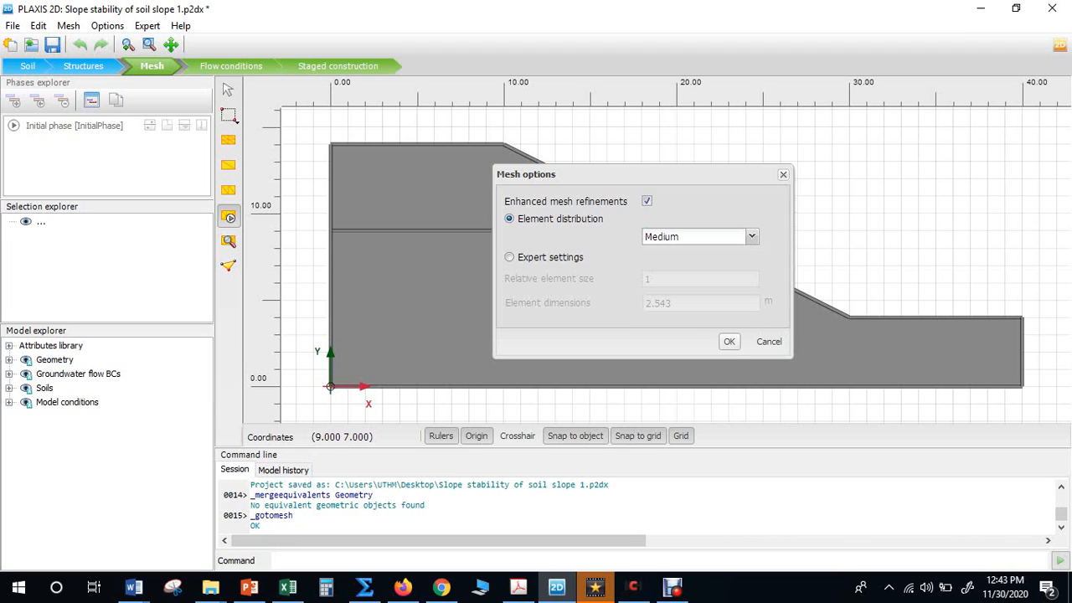
left_click(729, 341)
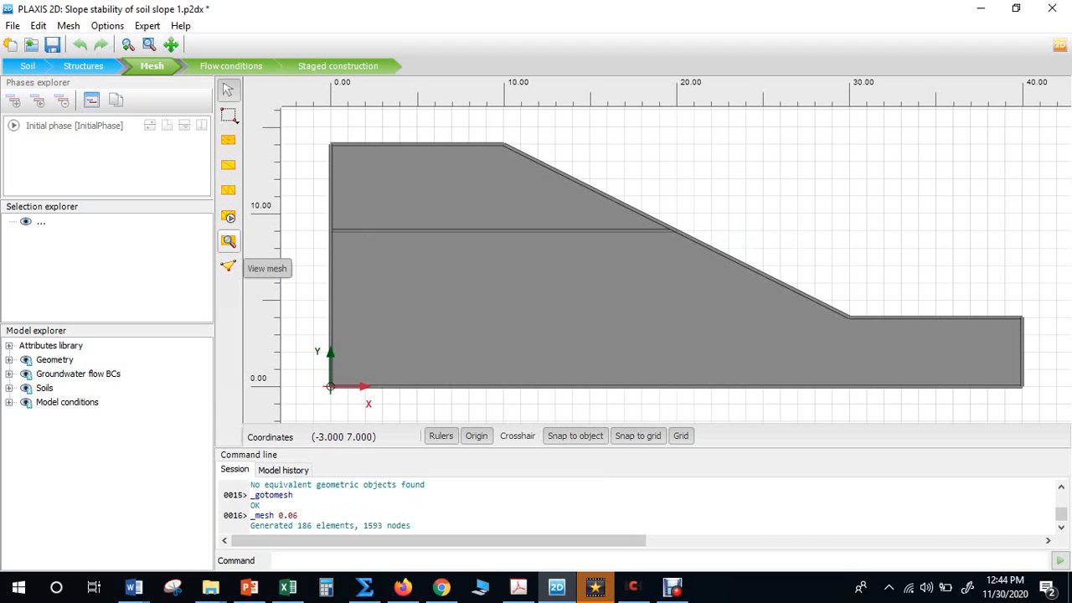
left_click(229, 242)
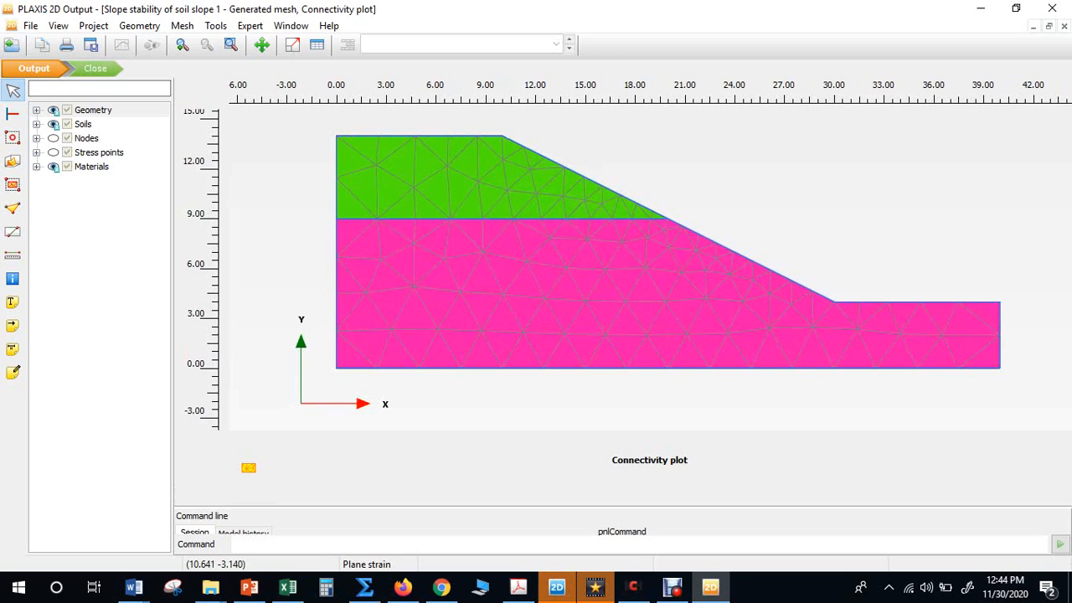
left_click(95, 69)
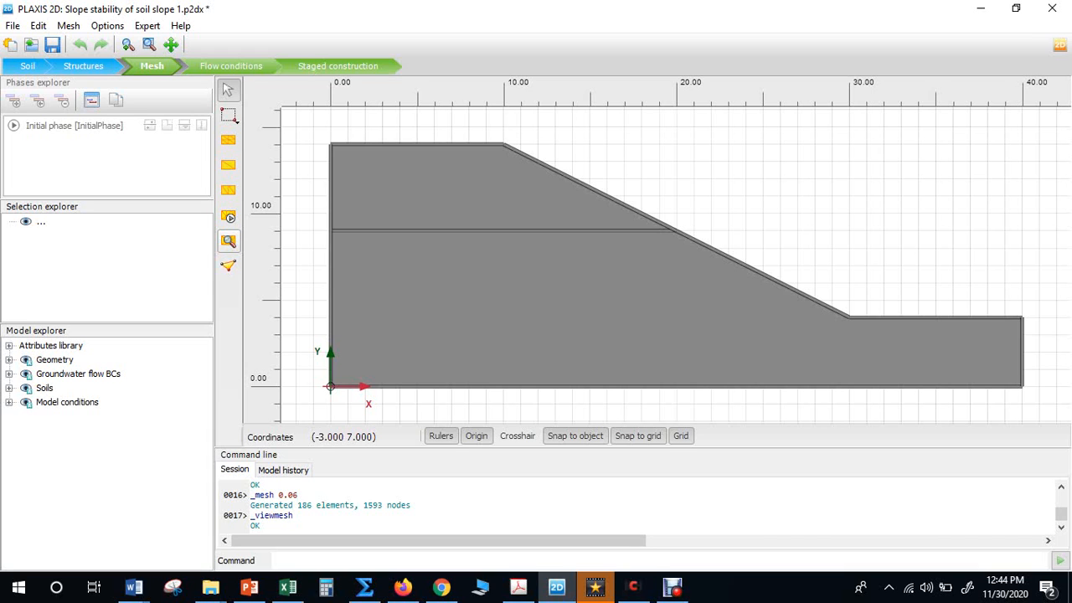
In Flow conditions mode, set the groundwater flow behaviour of the crest, both slope segments and the toe surface boundary to Infiltration.
left_click(230, 65)
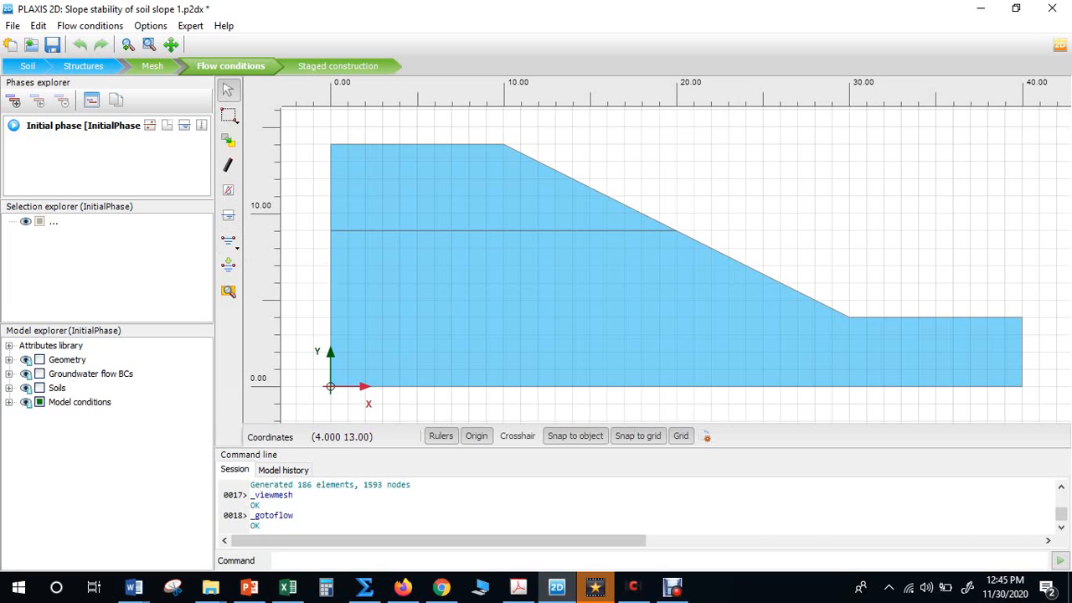
left_click(399, 144)
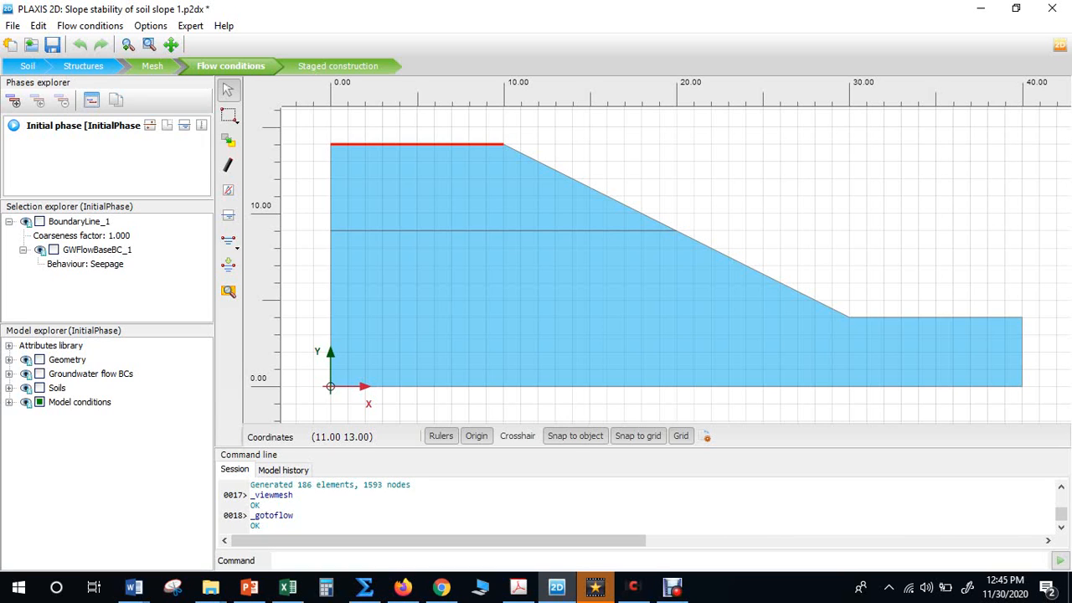
left_click(521, 155, "ctrl")
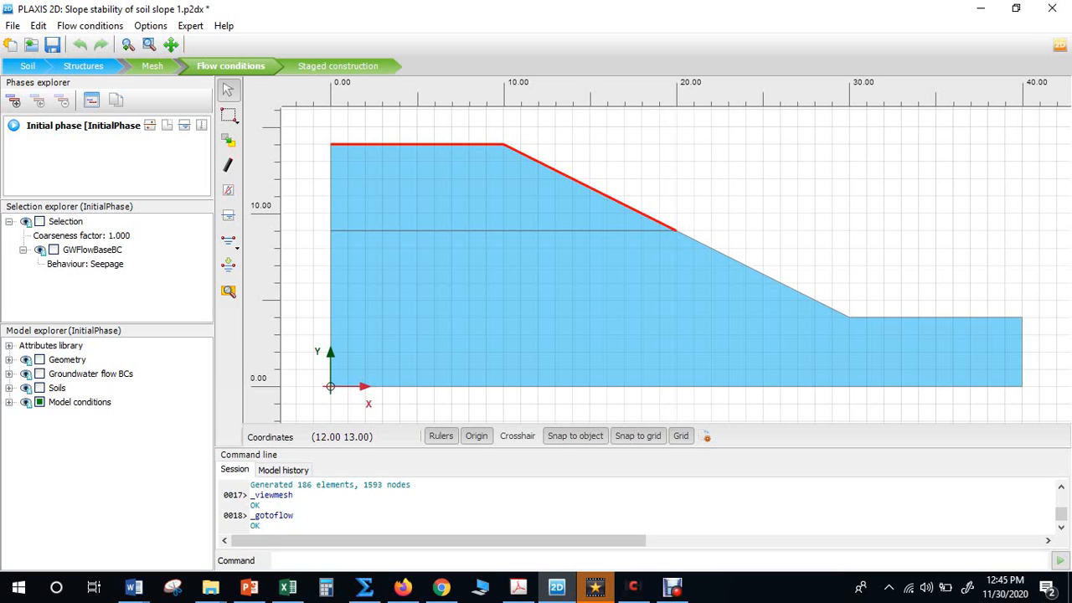
left_click(746, 265, "ctrl")
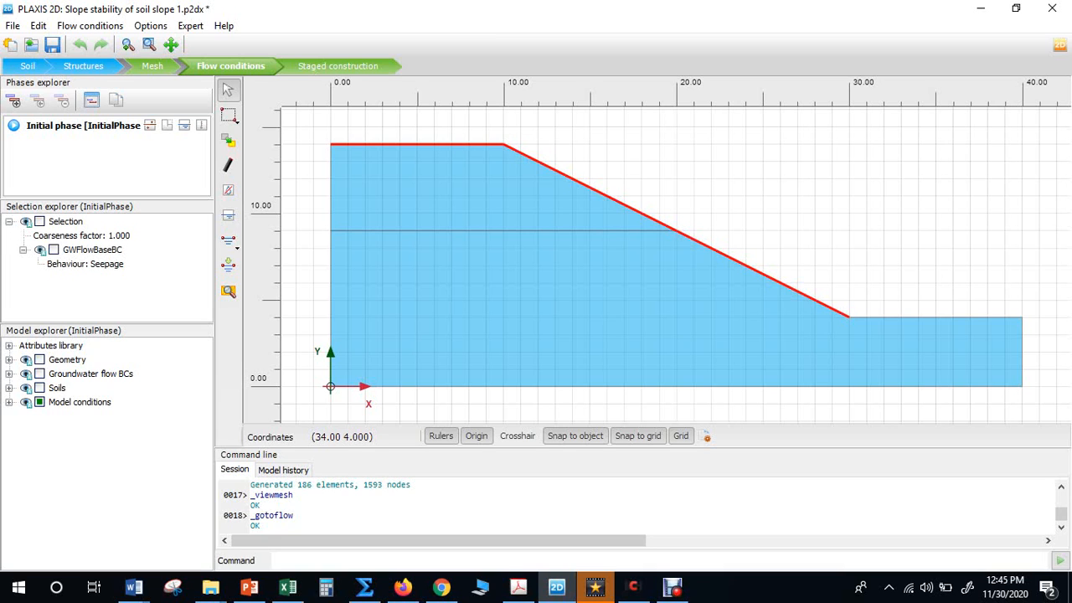
left_click(919, 318, "ctrl")
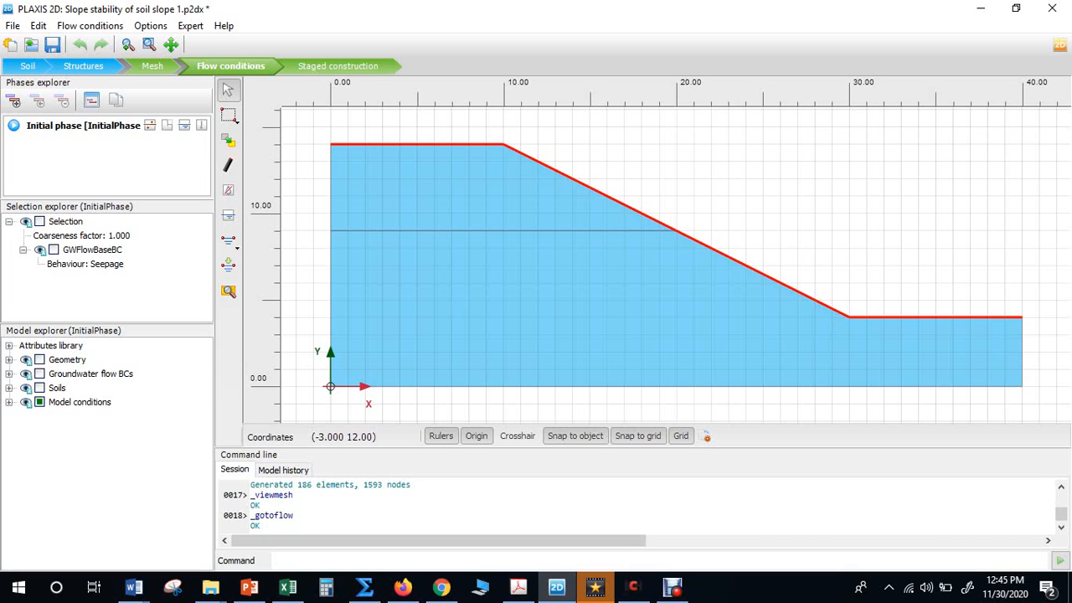
left_click(107, 264)
left_click(204, 265)
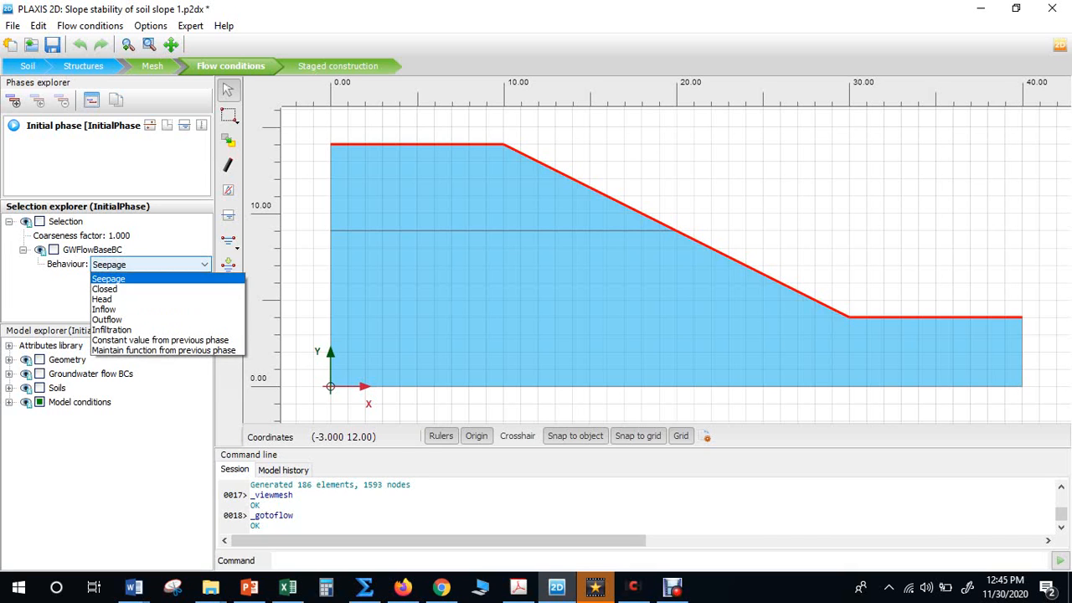
left_click(117, 328)
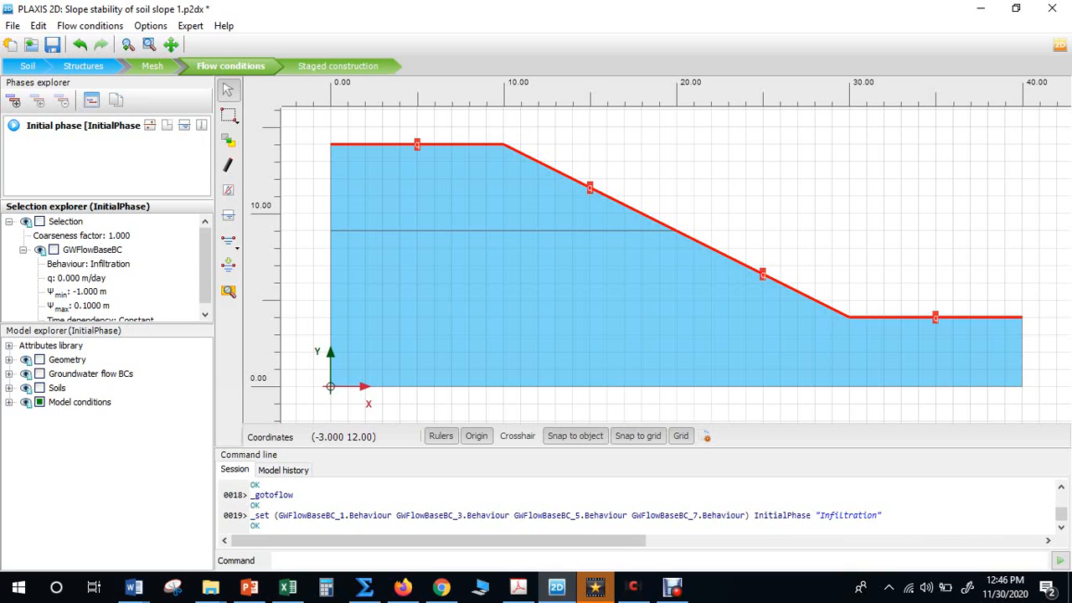
Set the infiltration rate q of the selected surface boundaries to 0.01 m/day, activate their flow condition, and save the project.
left_click(81, 278)
left_click(82, 278)
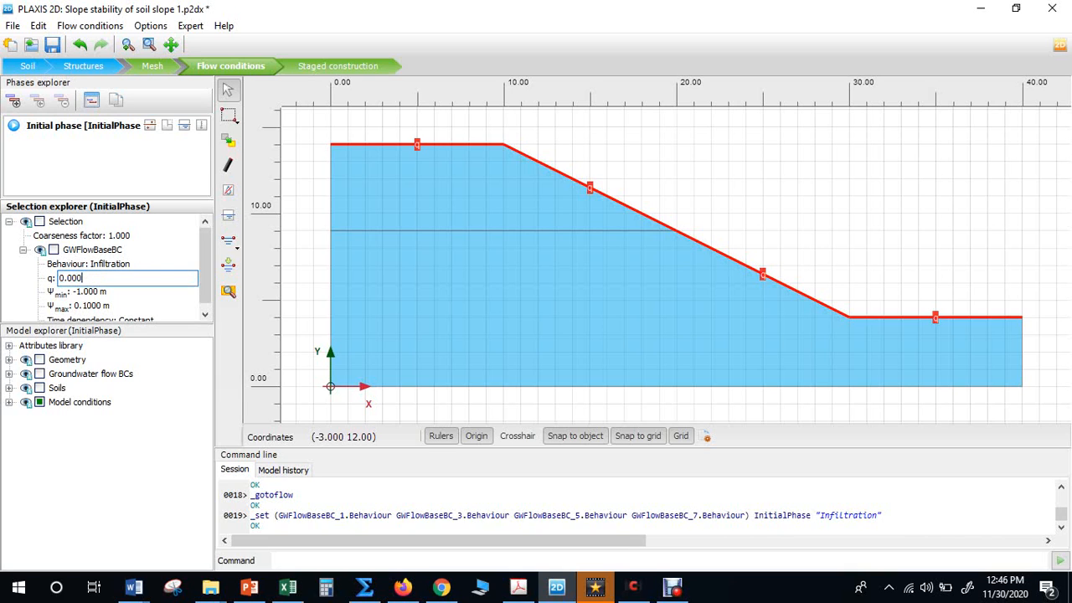
key("BackSpace")
key("BackSpace")
type("1")
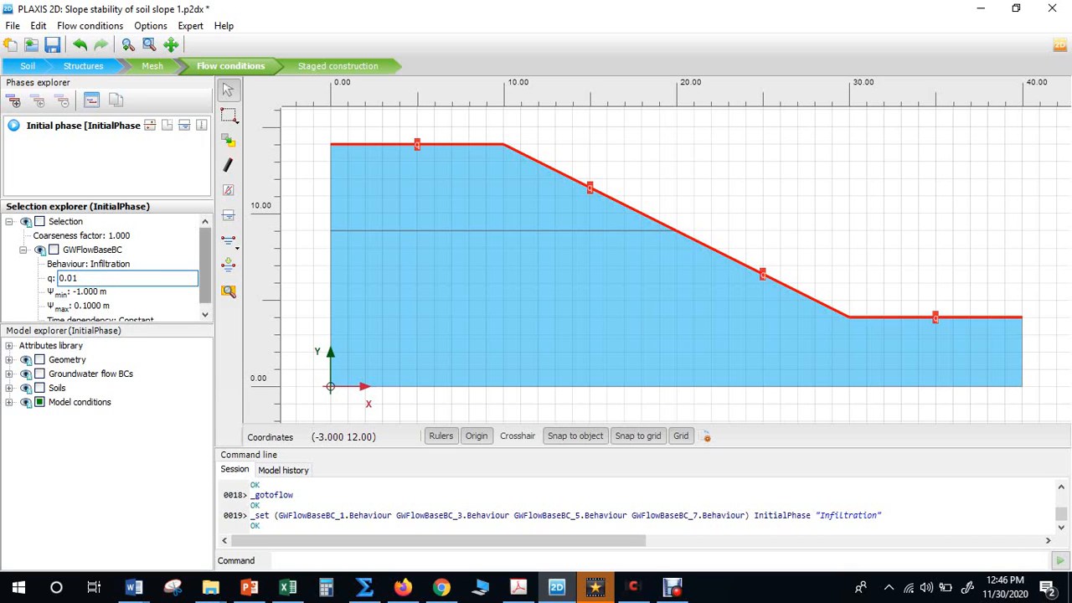
key("Return")
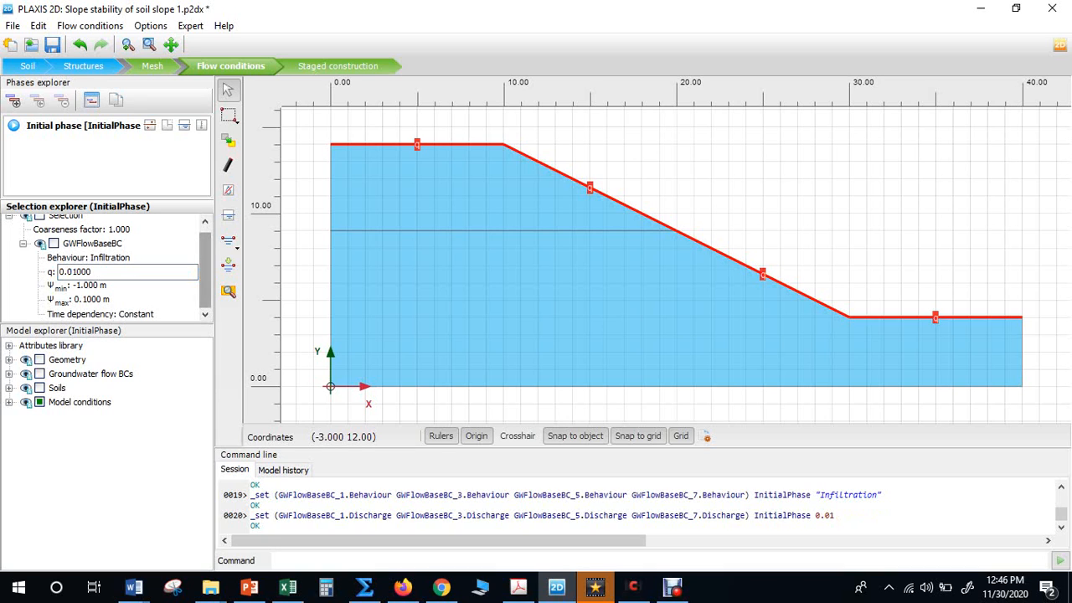
left_click(54, 242)
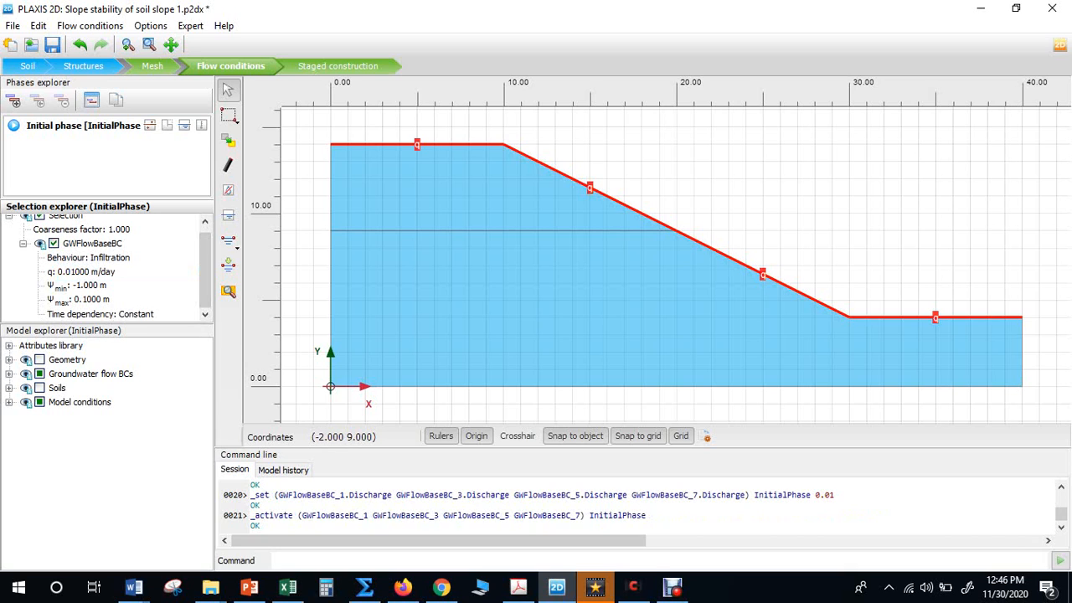
left_click(781, 248)
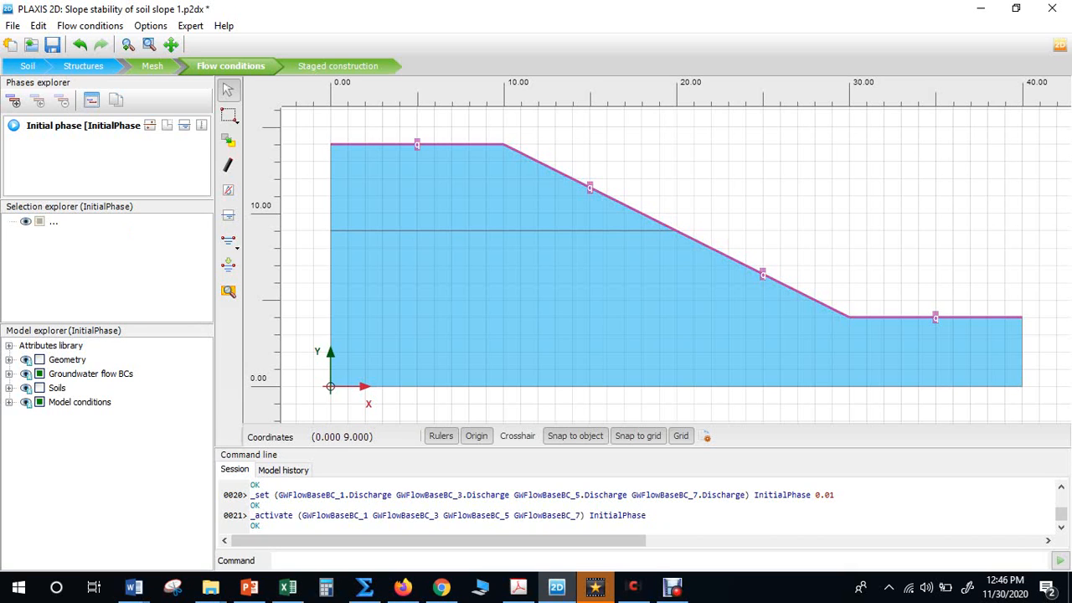
left_click(52, 44)
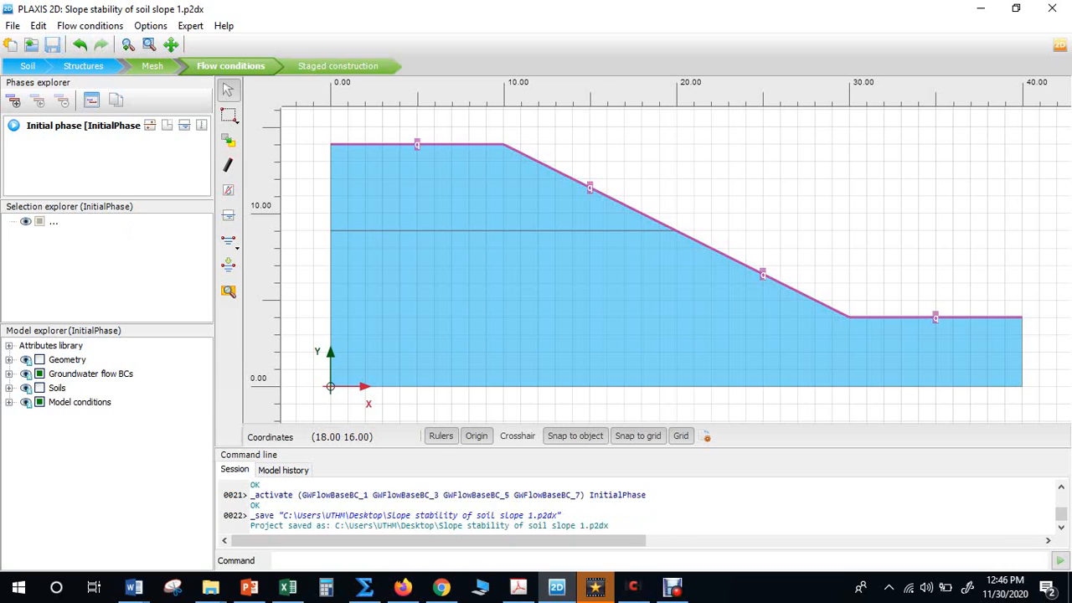
Switch to Staged construction mode and set the initial phase's calculation type to Gravity loading.
left_click(338, 65)
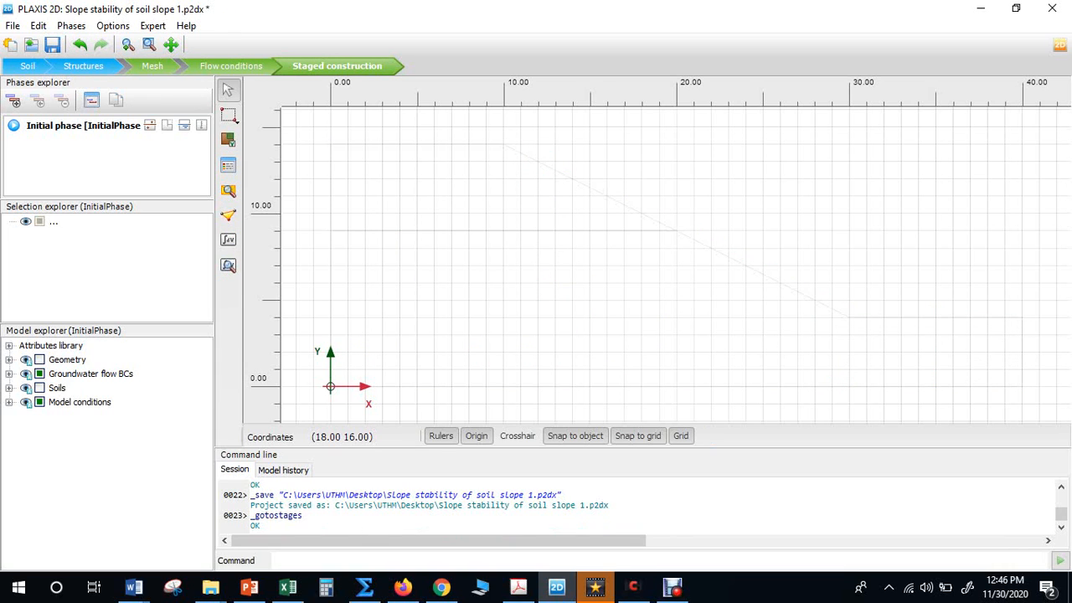
double_click(83, 126)
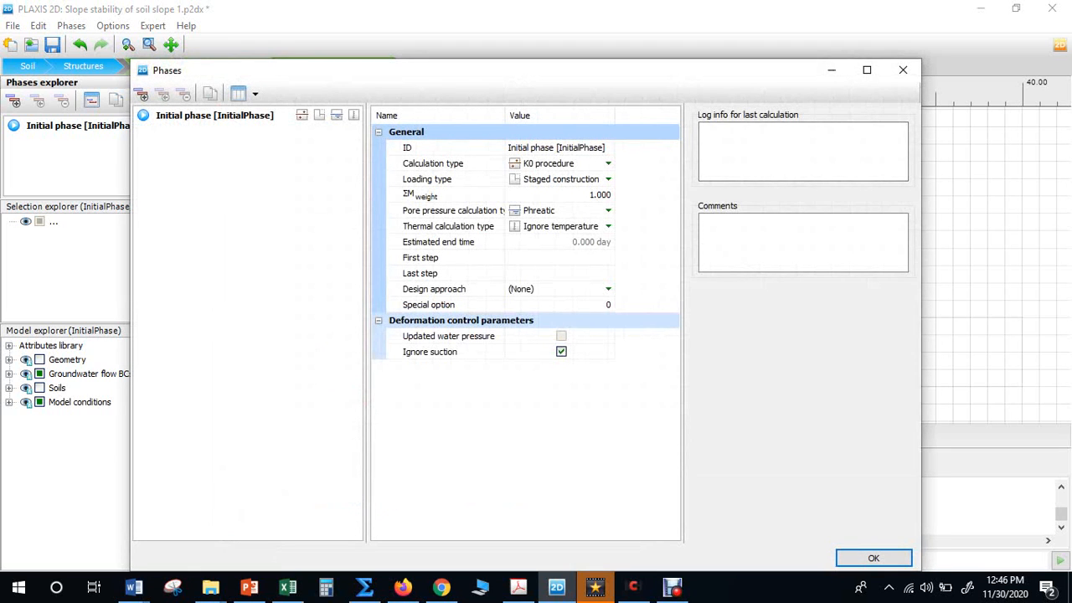
left_click(607, 163)
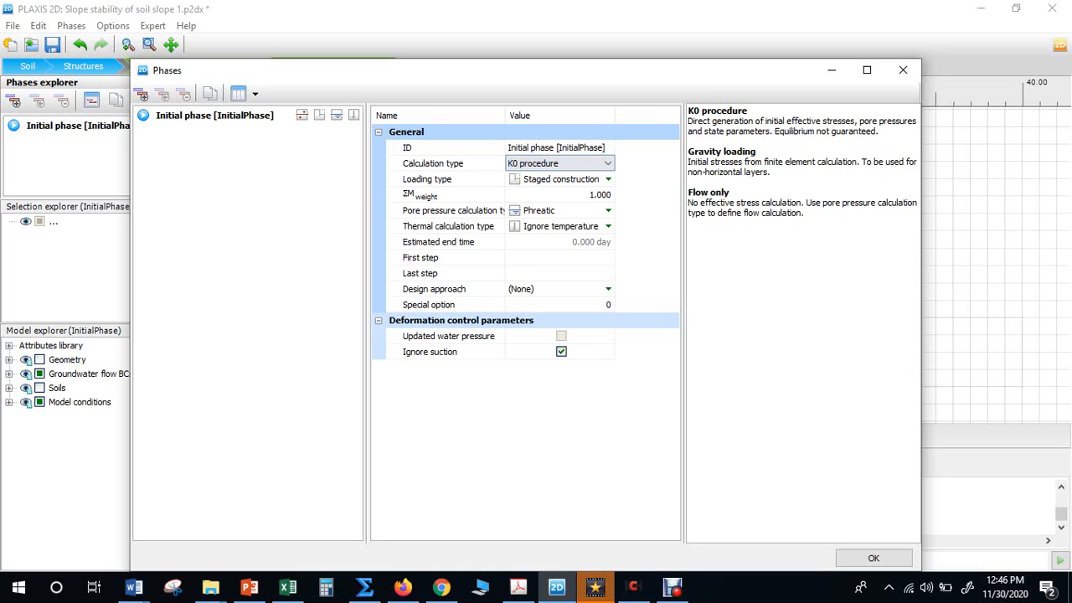
left_click(607, 163)
left_click(538, 188)
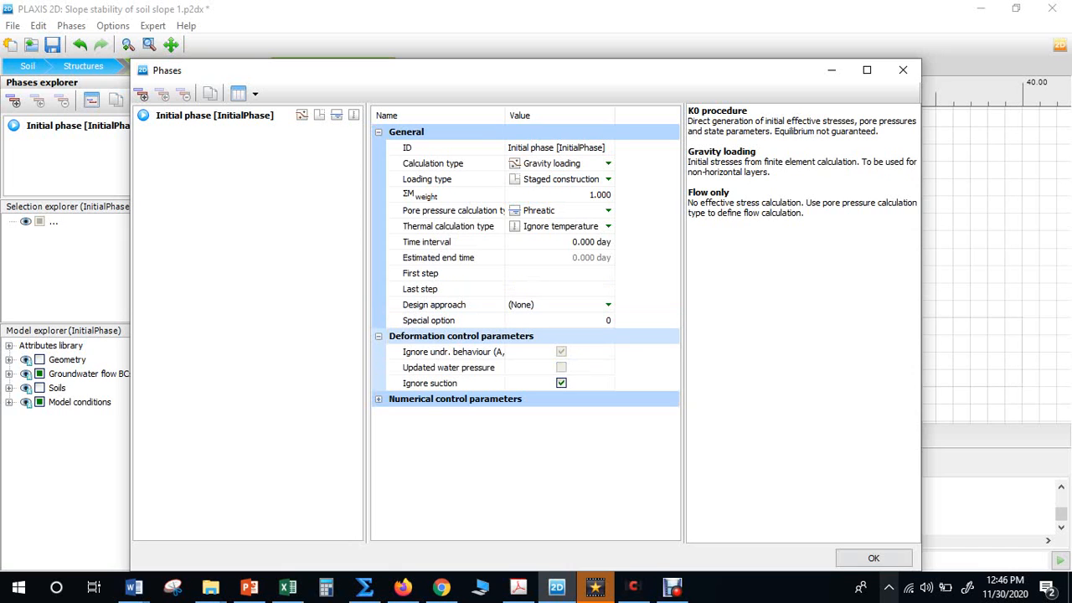
left_click(873, 558)
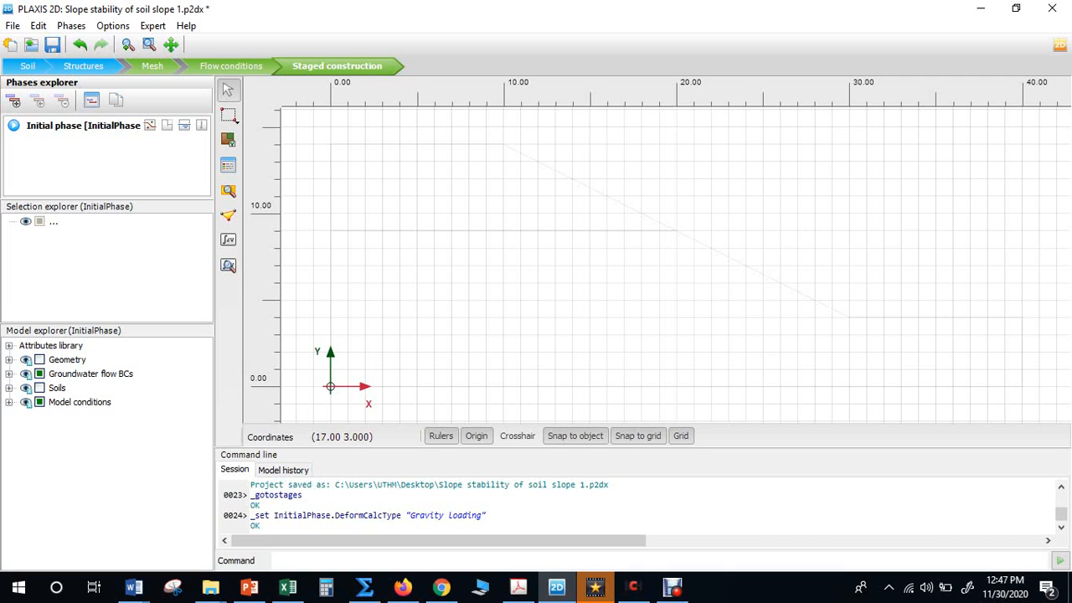
Activate the lower and the upper soil polygons in the initial phase.
left_click(607, 282)
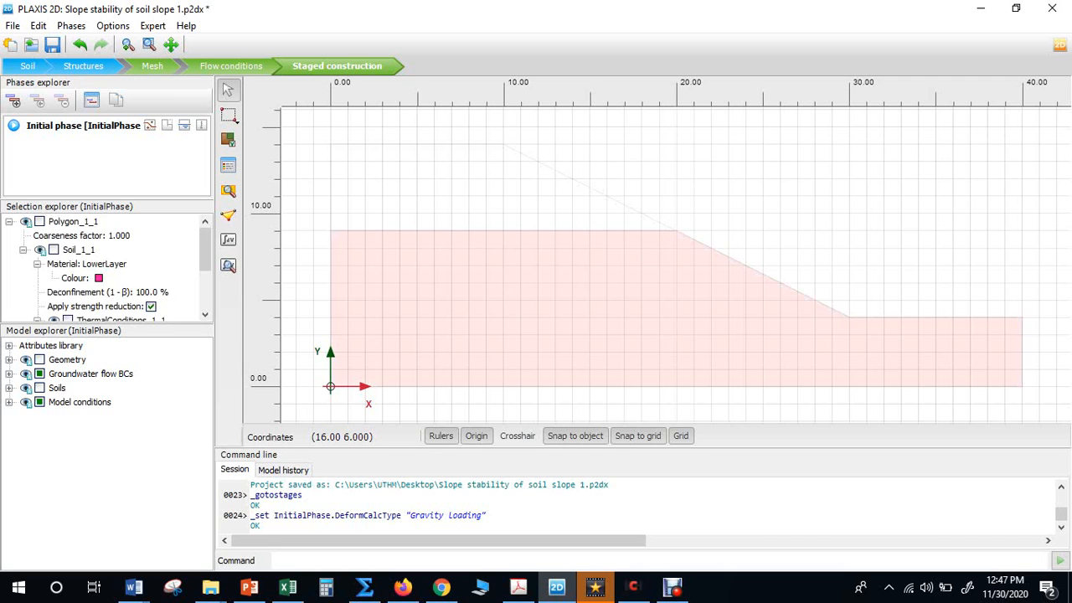
right_click(607, 282)
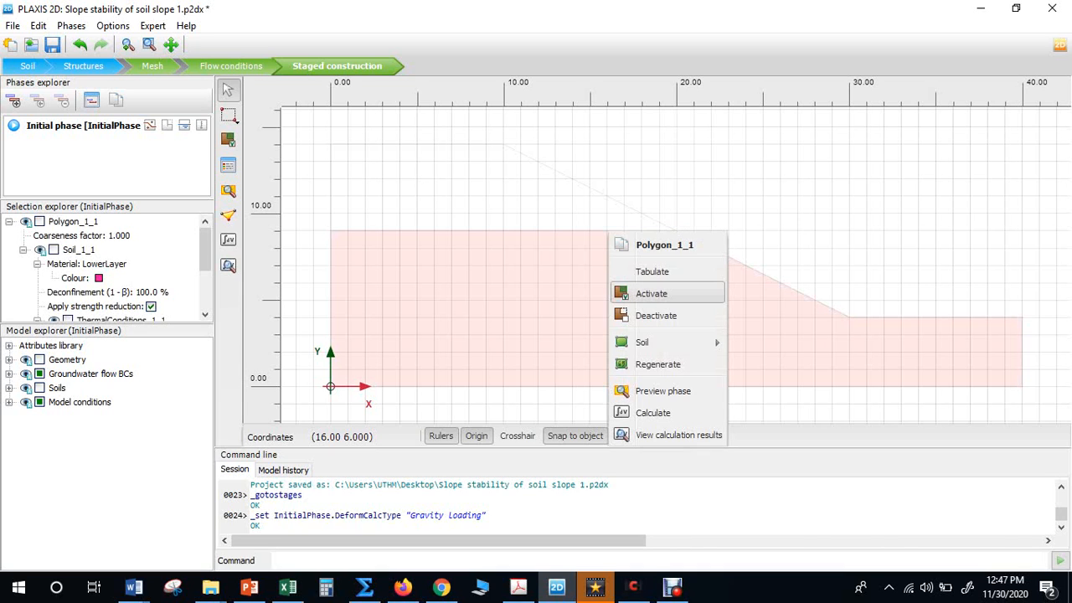
left_click(658, 291)
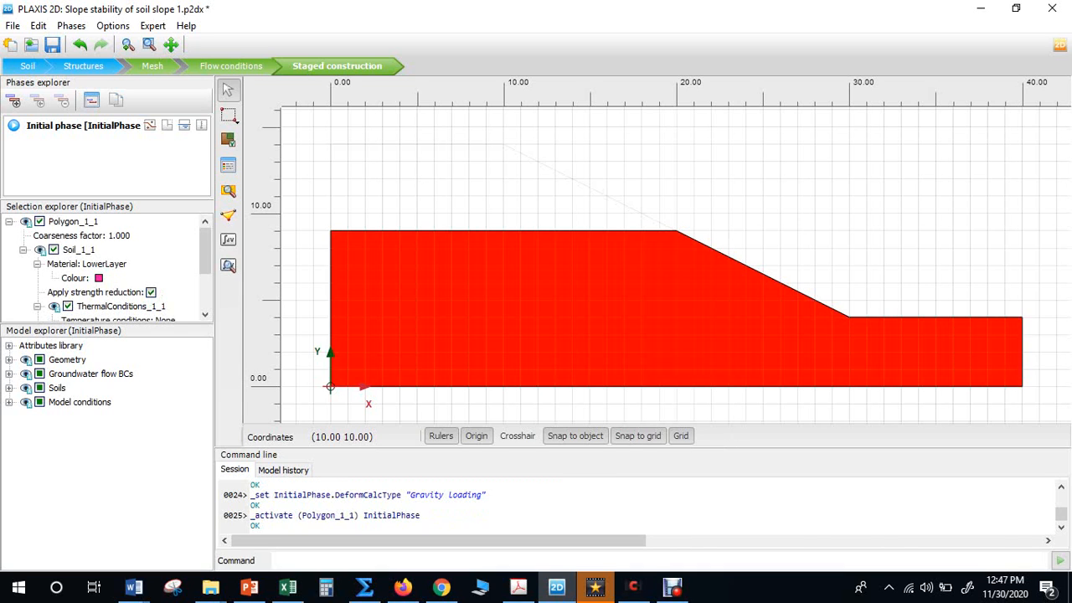
left_click(488, 191)
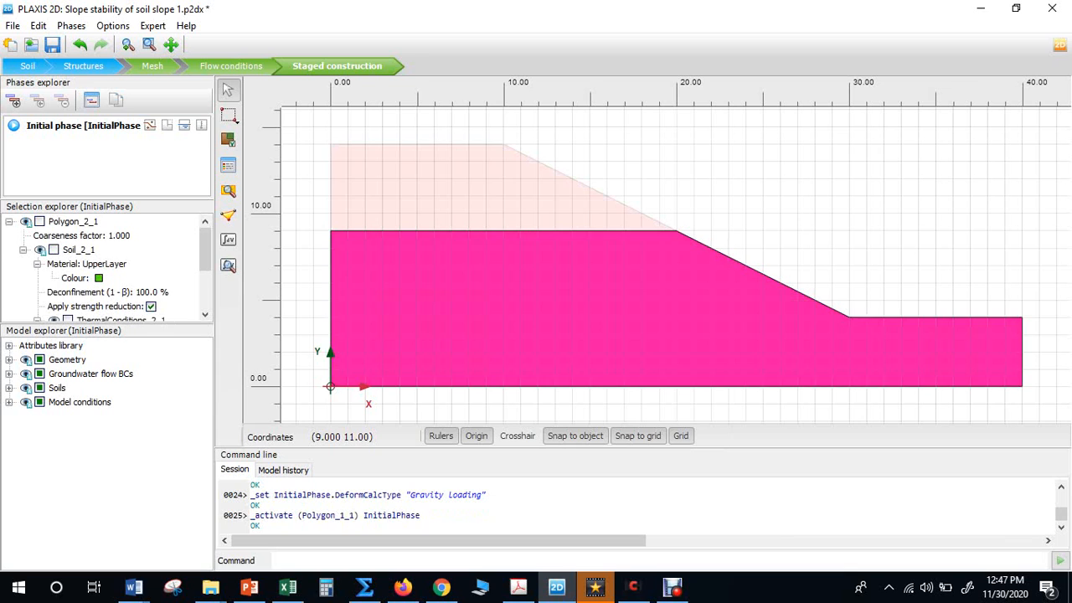
right_click(488, 191)
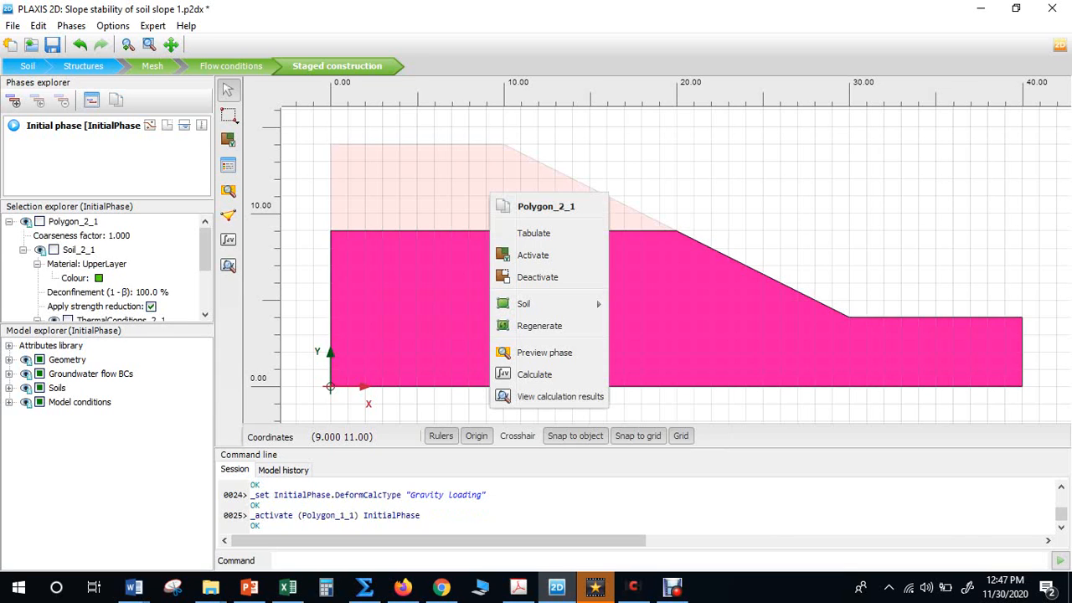
left_click(536, 255)
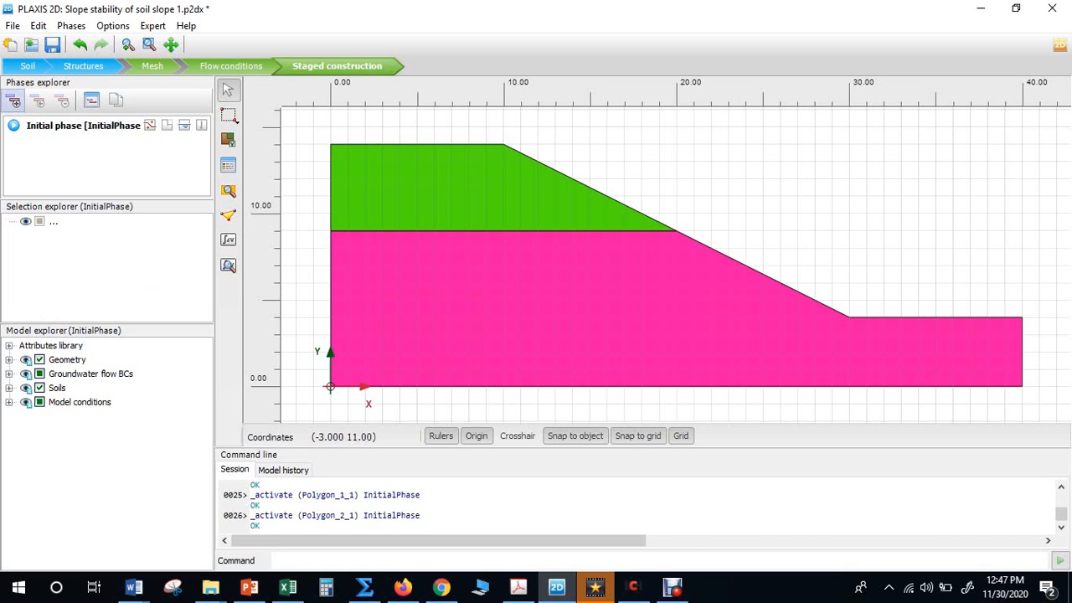
Add a phase after the initial phase and name it "Displacement", keeping the Plastic calculation type.
left_click(14, 101)
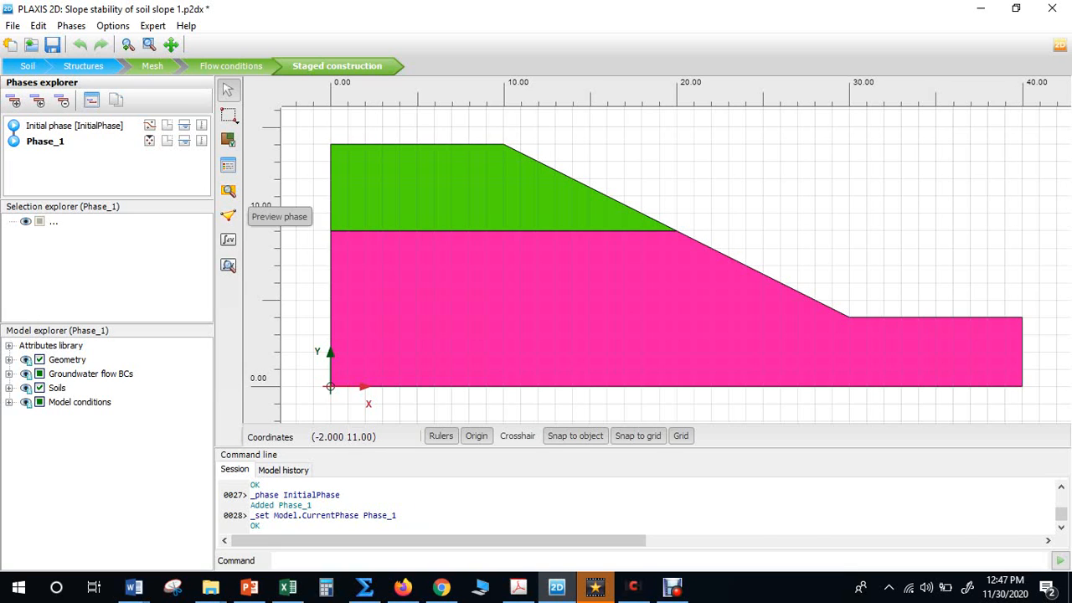
left_click(91, 101)
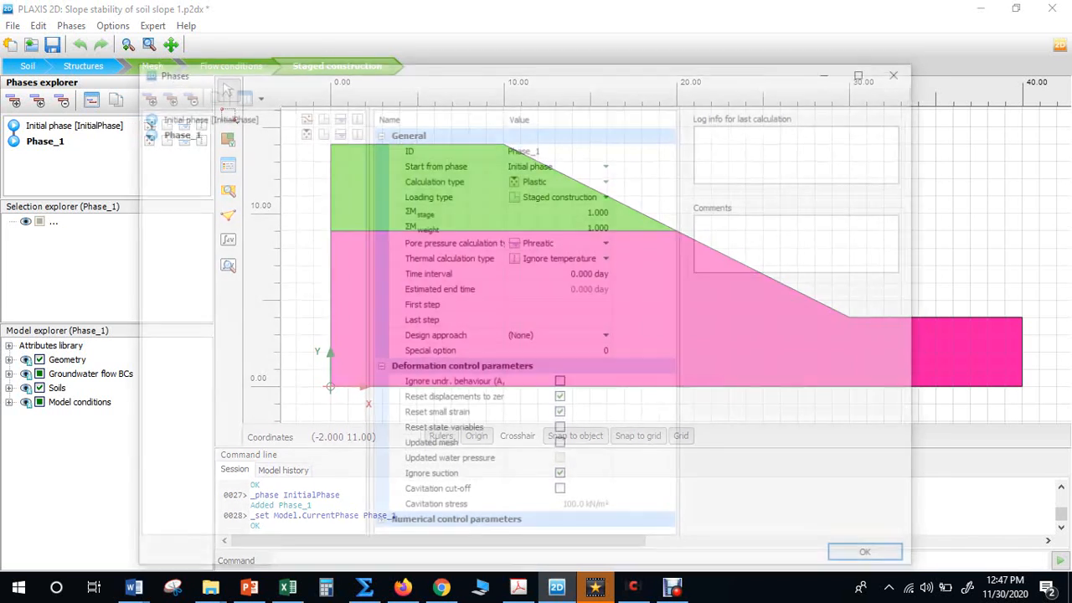
left_click(559, 148)
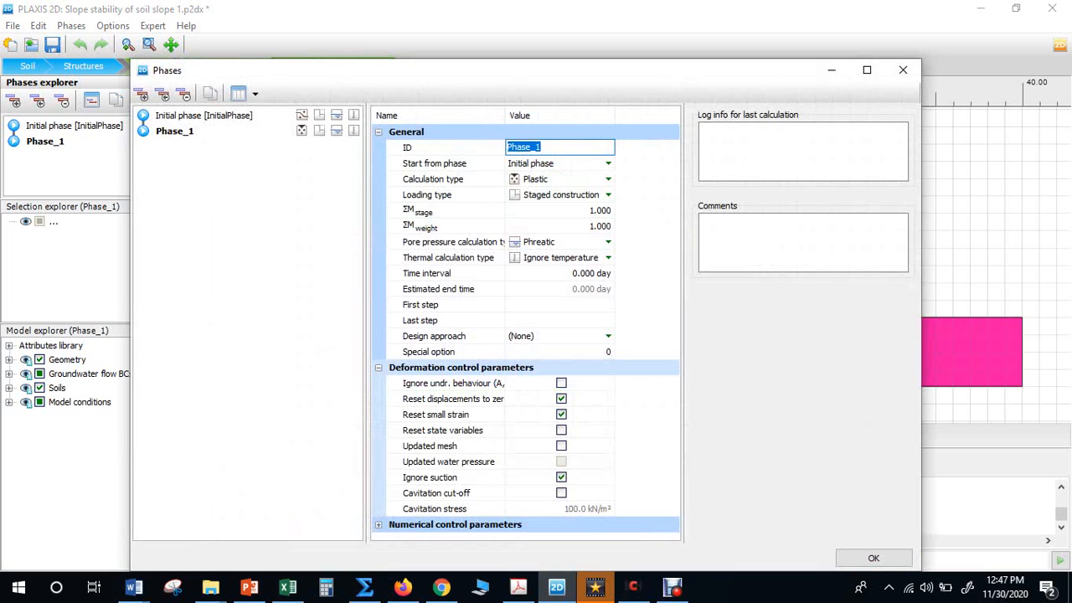
type("isplacement")
left_click(608, 179)
left_click(608, 179)
left_click(608, 179)
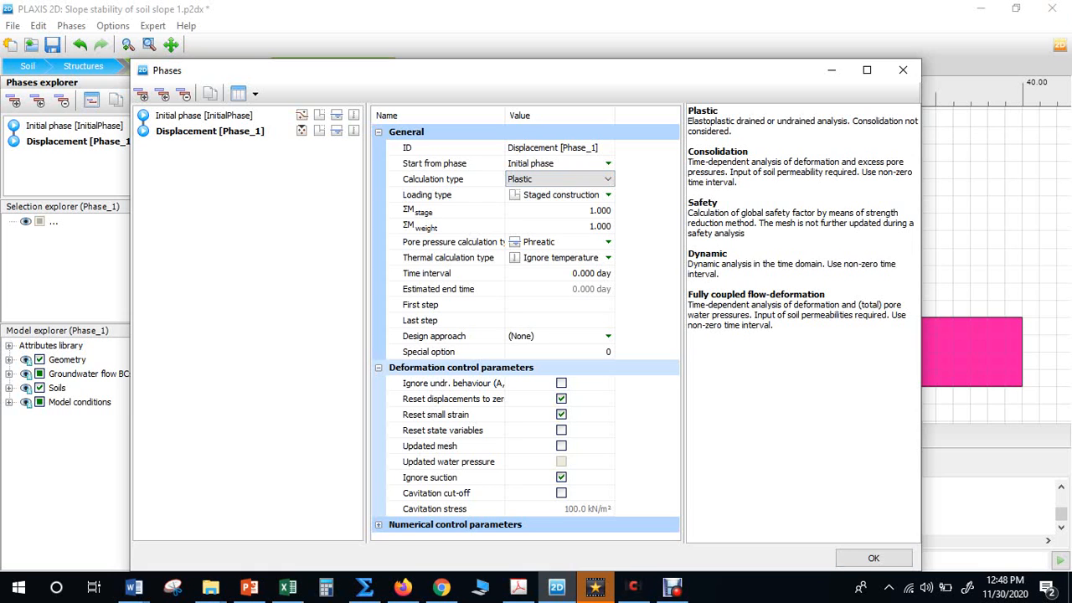
left_click(873, 558)
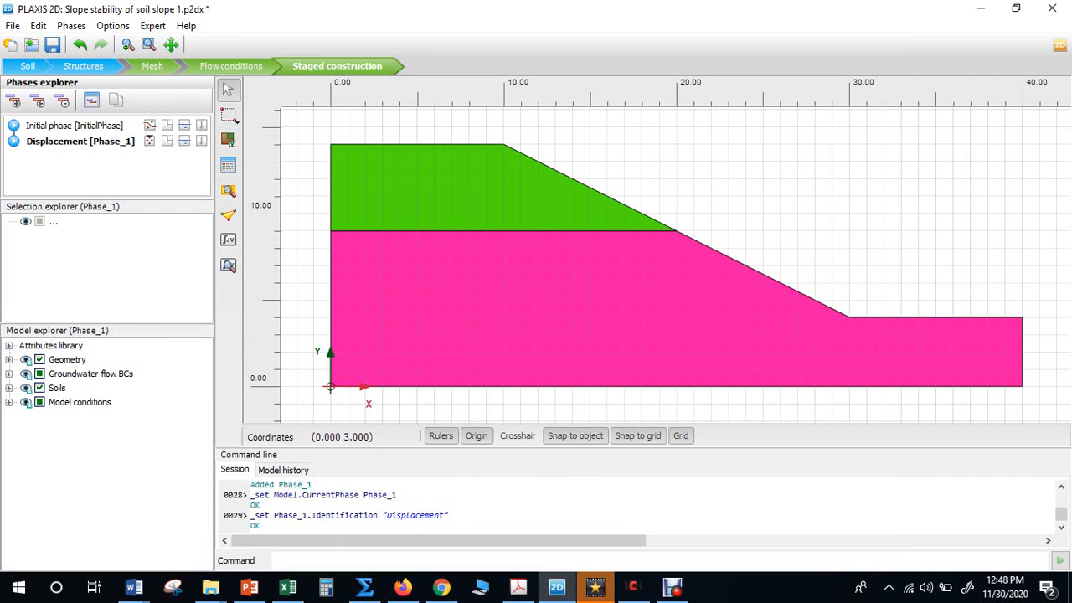
Add a second phase starting from the initial phase, name it "FS", and set its calculation type to Safety.
left_click(74, 126)
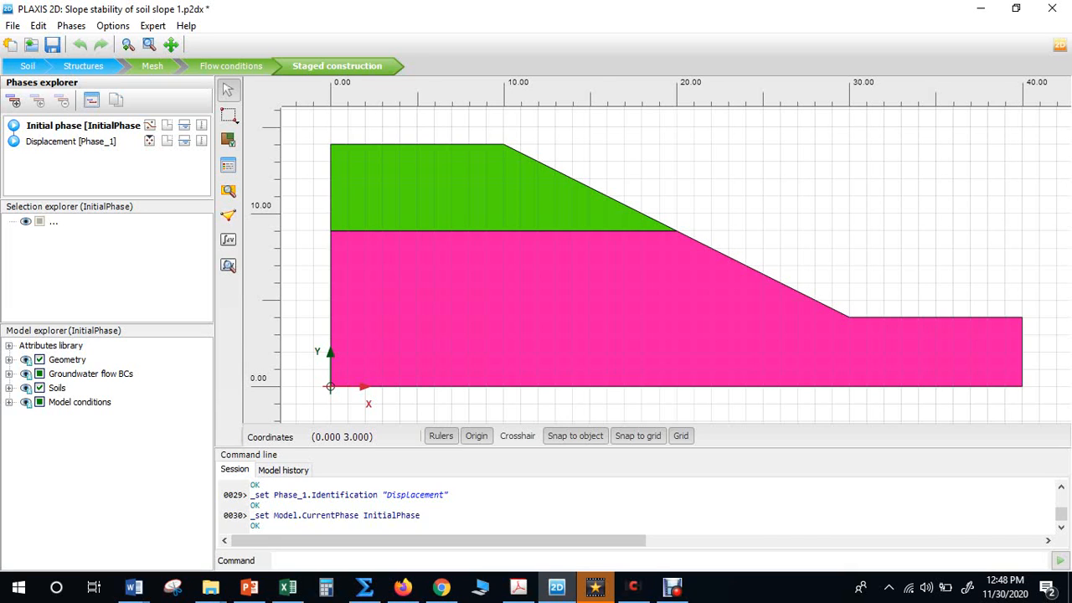
left_click(14, 102)
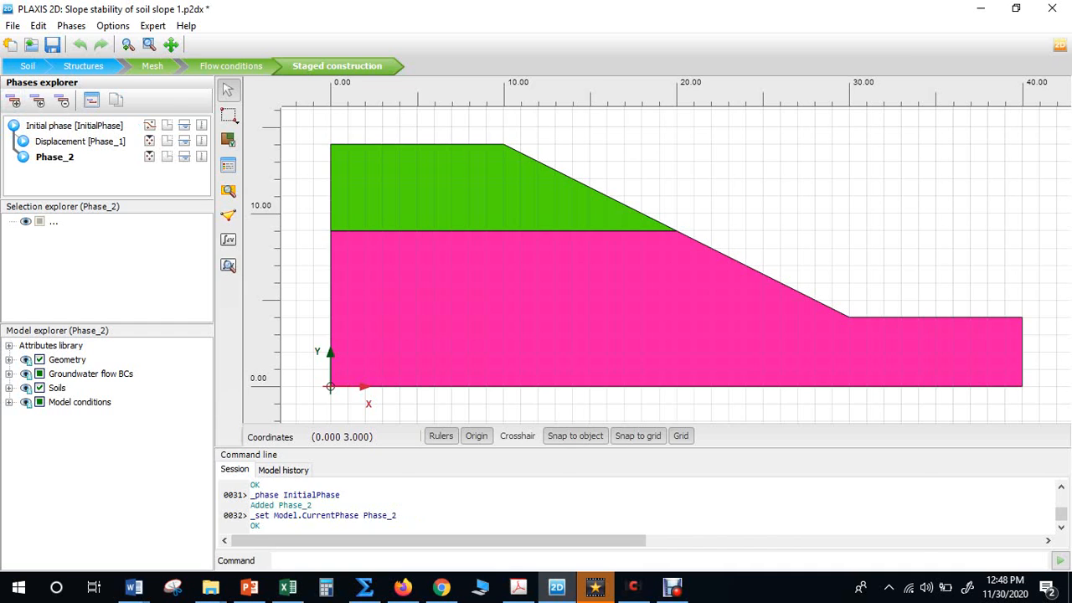
double_click(55, 158)
left_click(552, 147)
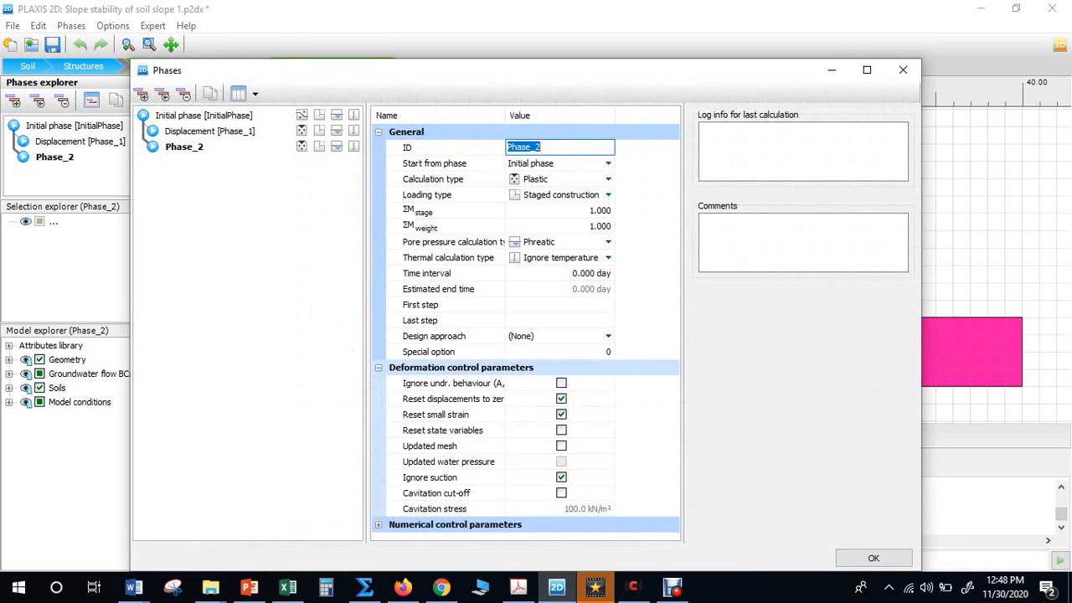
type("FS")
left_click(608, 180)
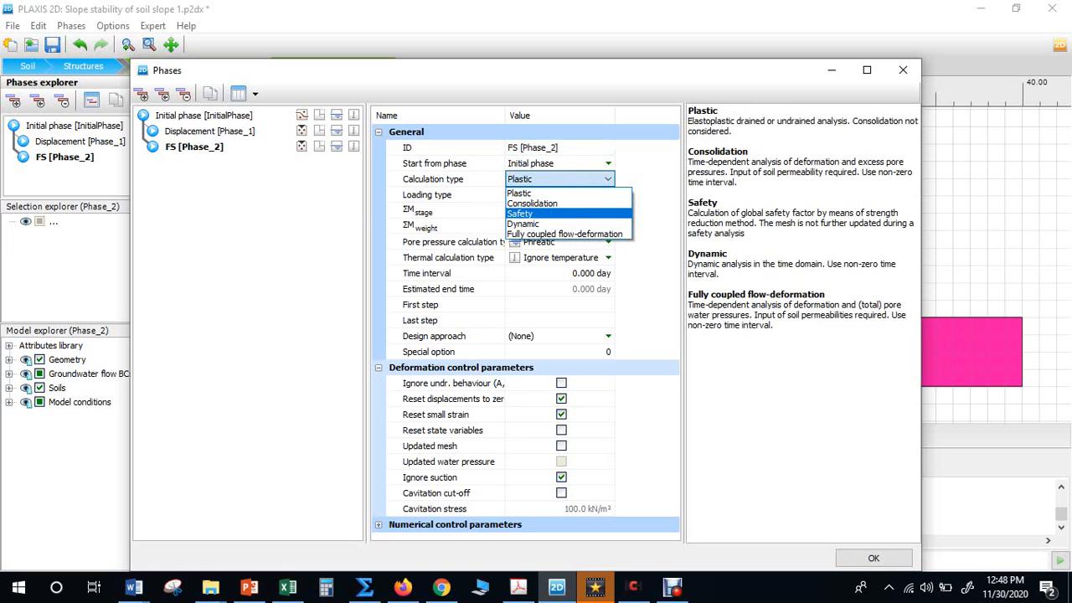
key("Return")
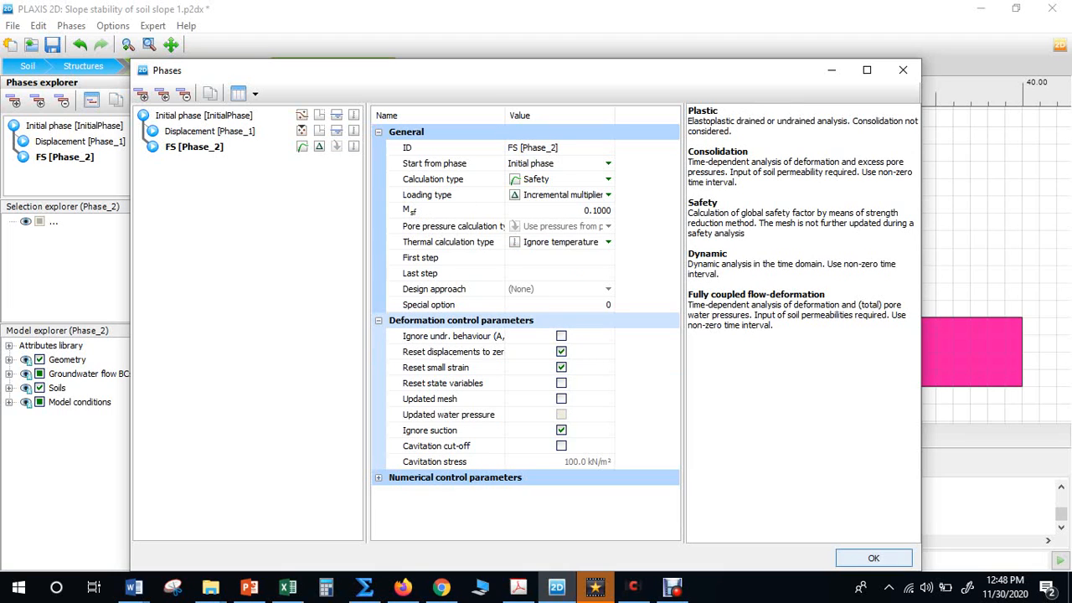
left_click(873, 557)
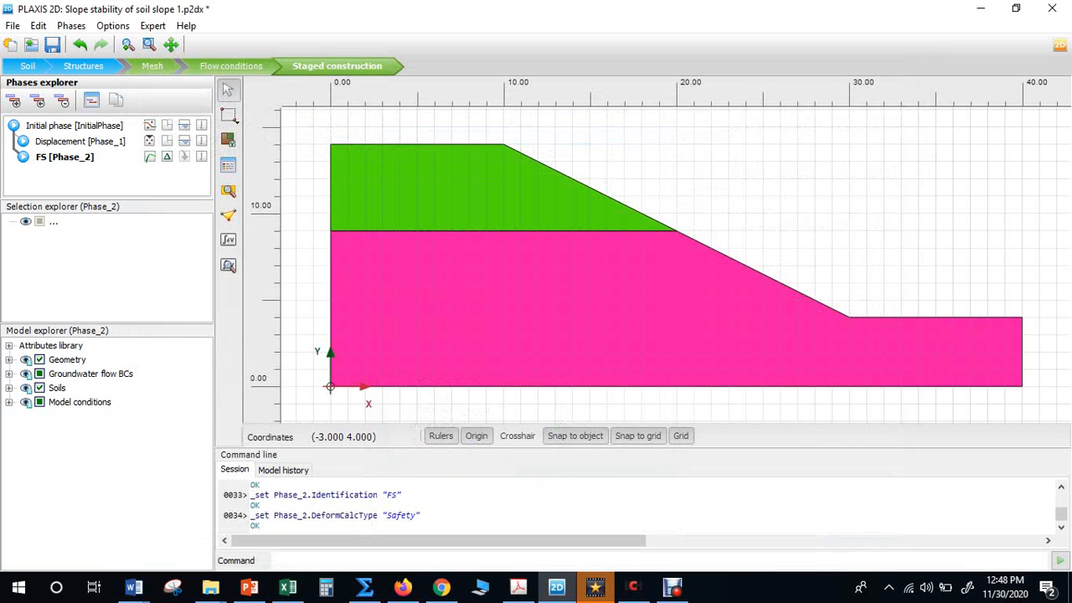
Examine the FS phase's model conditions and the infiltration settings of its first groundwater flow boundary condition.
left_click(9, 402)
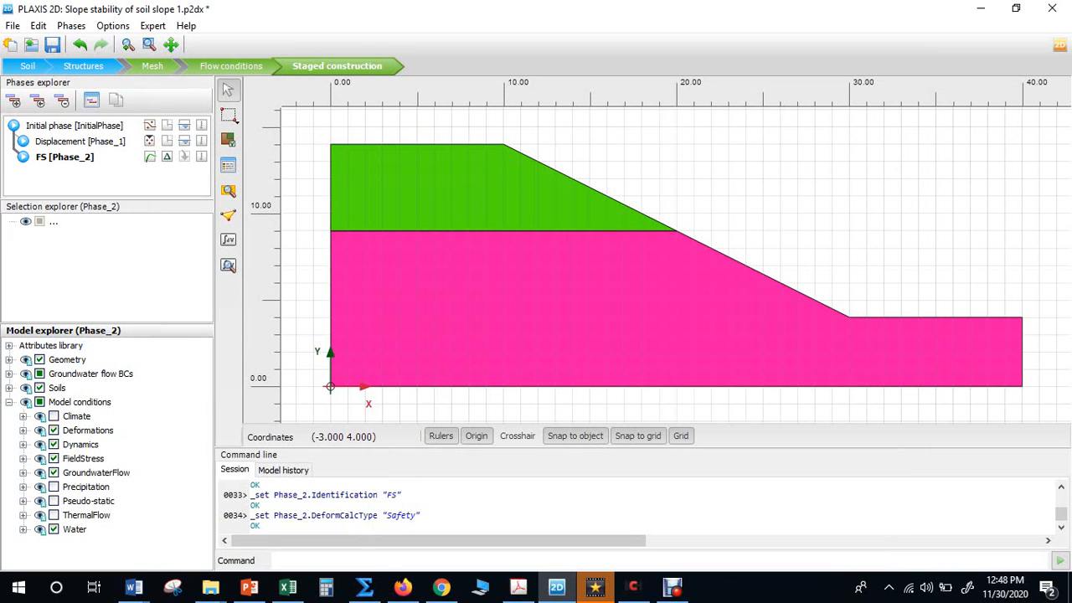
left_click(9, 375)
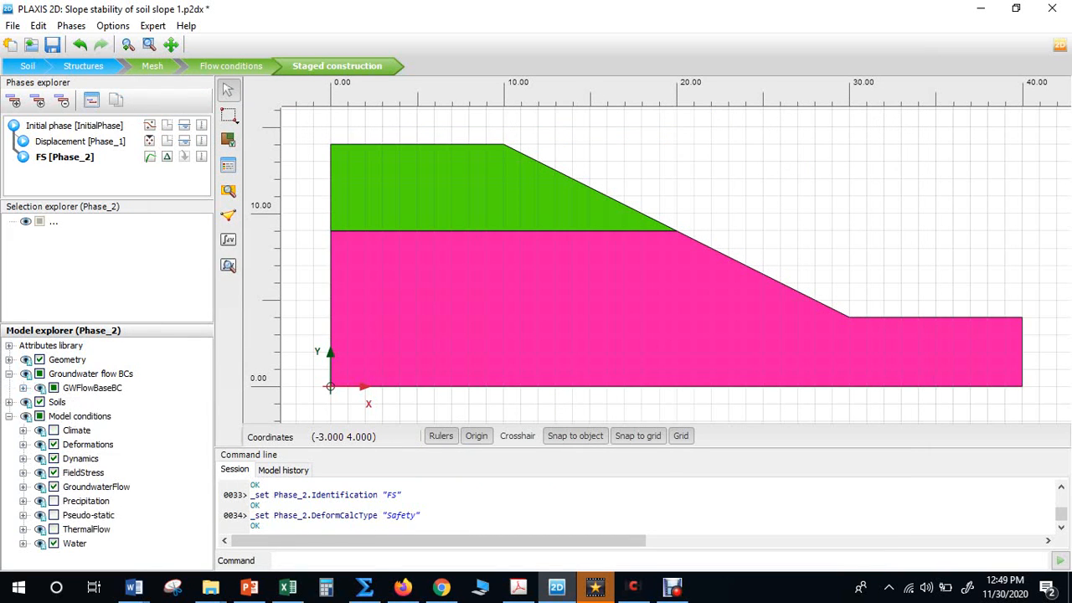
left_click(23, 389)
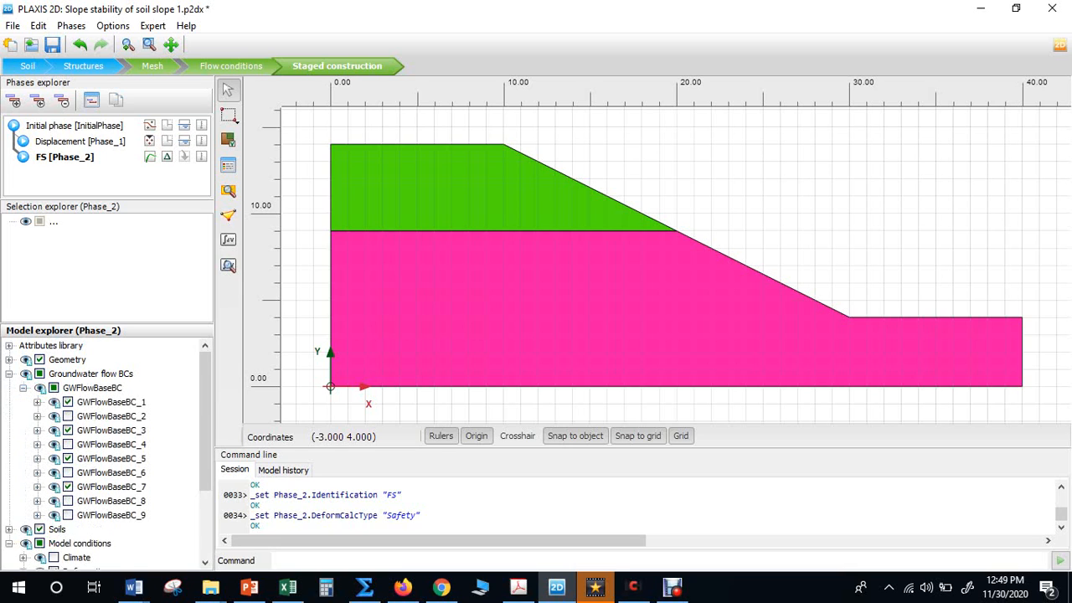
left_click(37, 402)
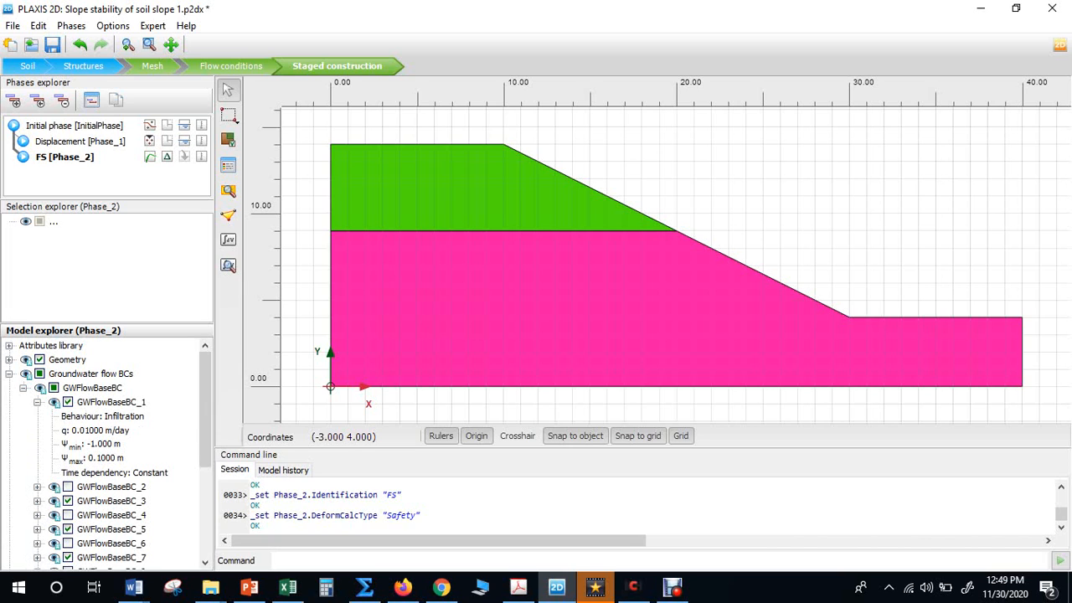
left_click(37, 401)
left_click(24, 387)
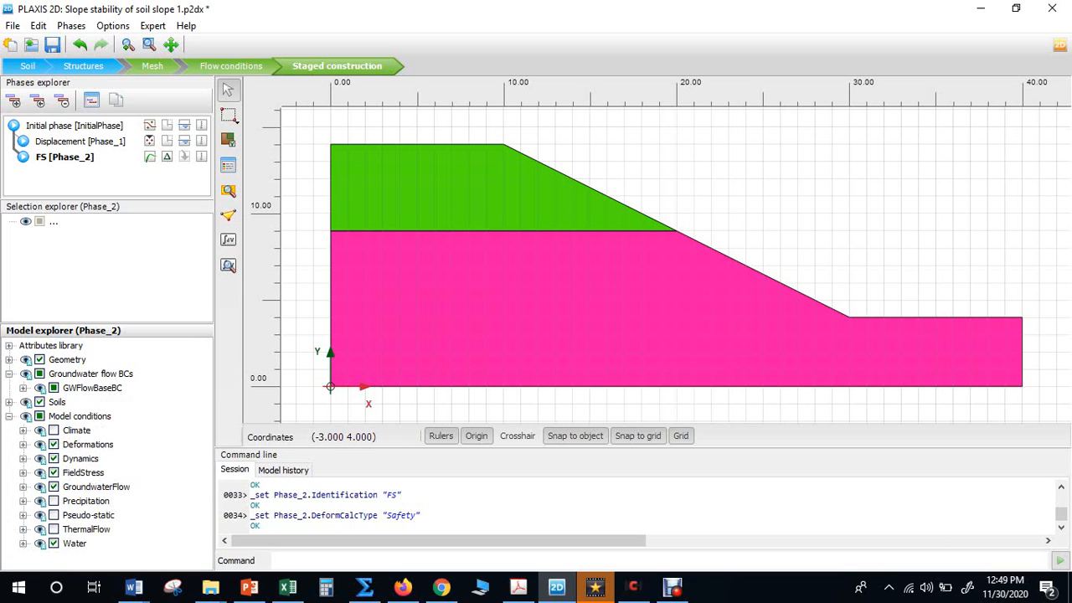
left_click(10, 374)
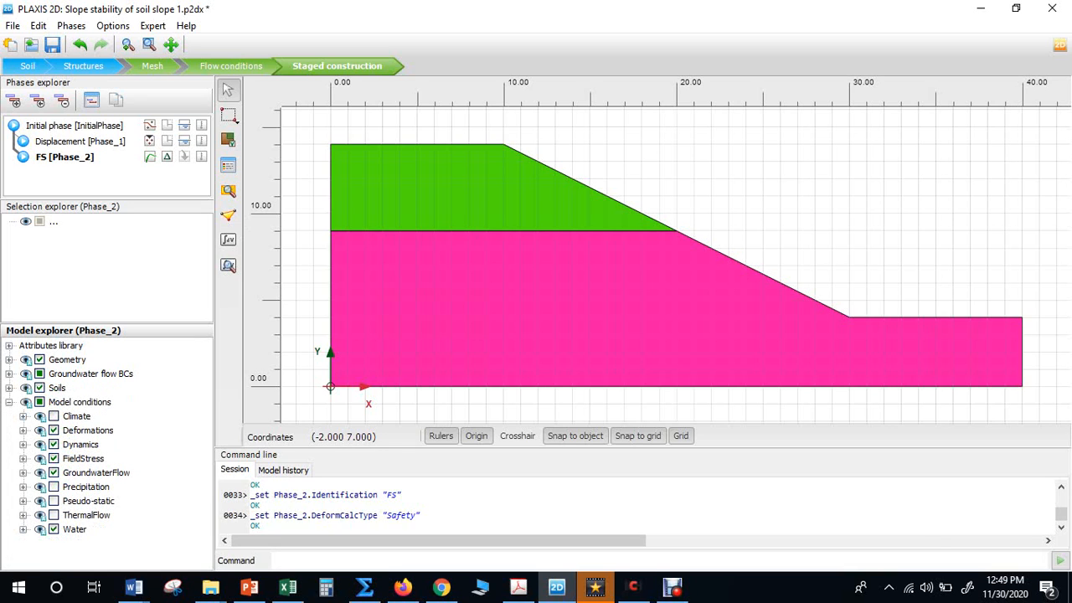
left_click(9, 403)
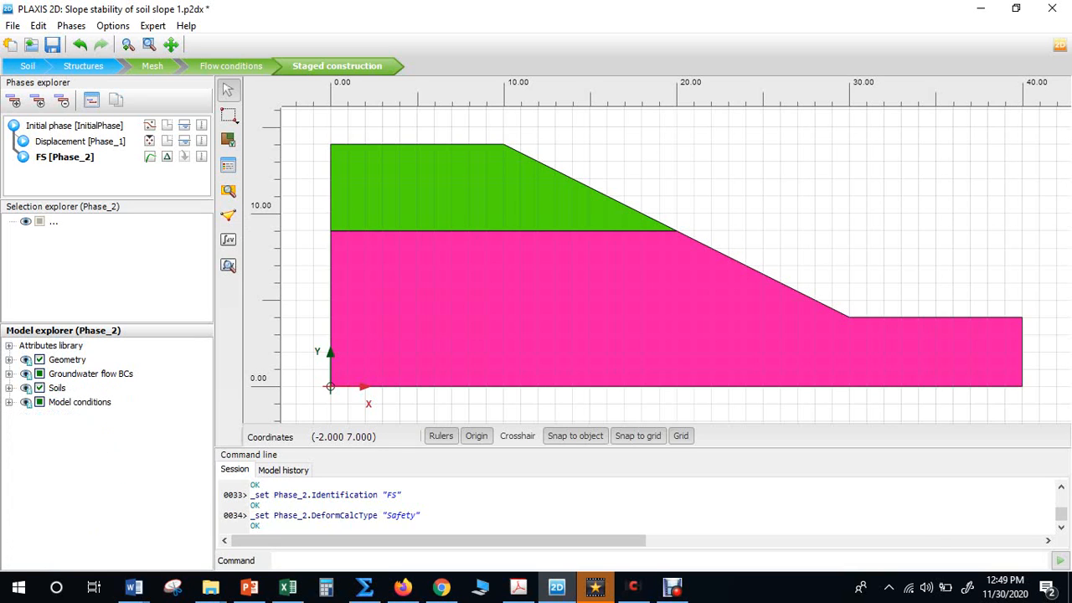
Save the project and calculate all phases, ignoring the feedback about unselected curve points.
left_click(52, 44)
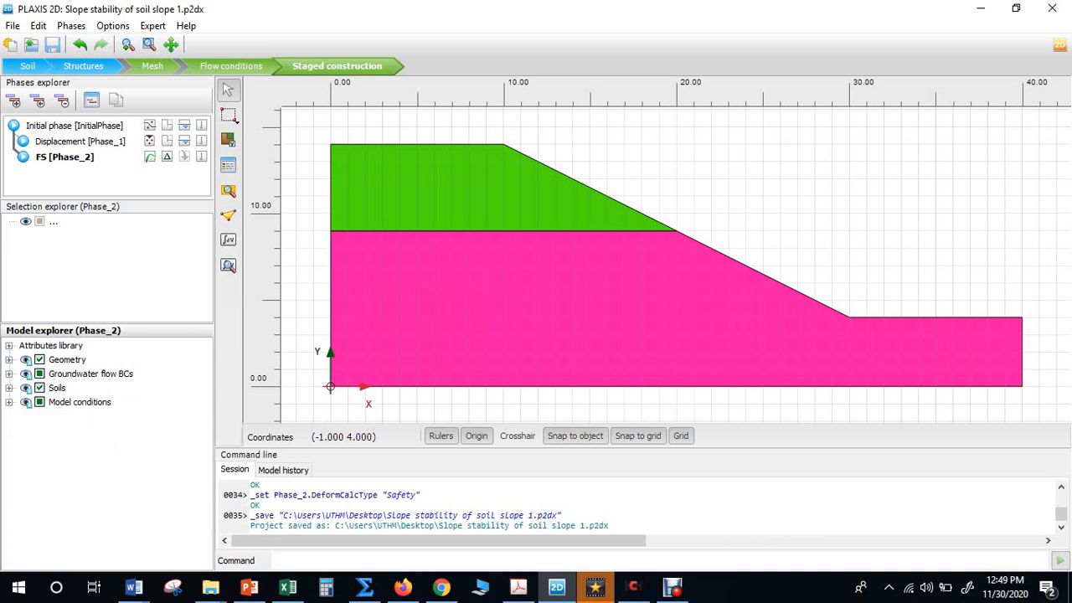
left_click(228, 265)
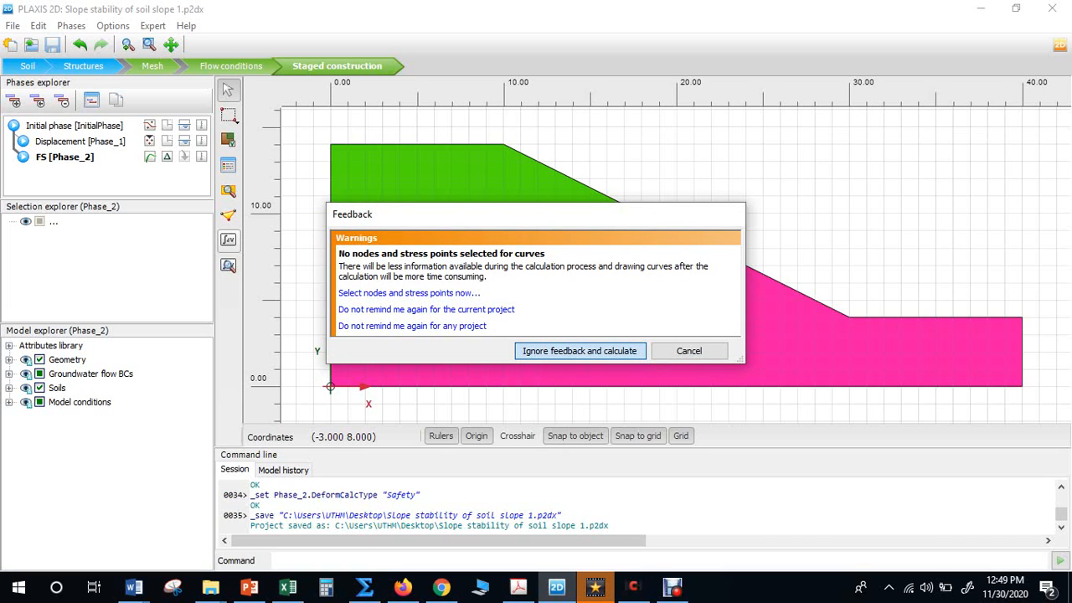
left_click(580, 351)
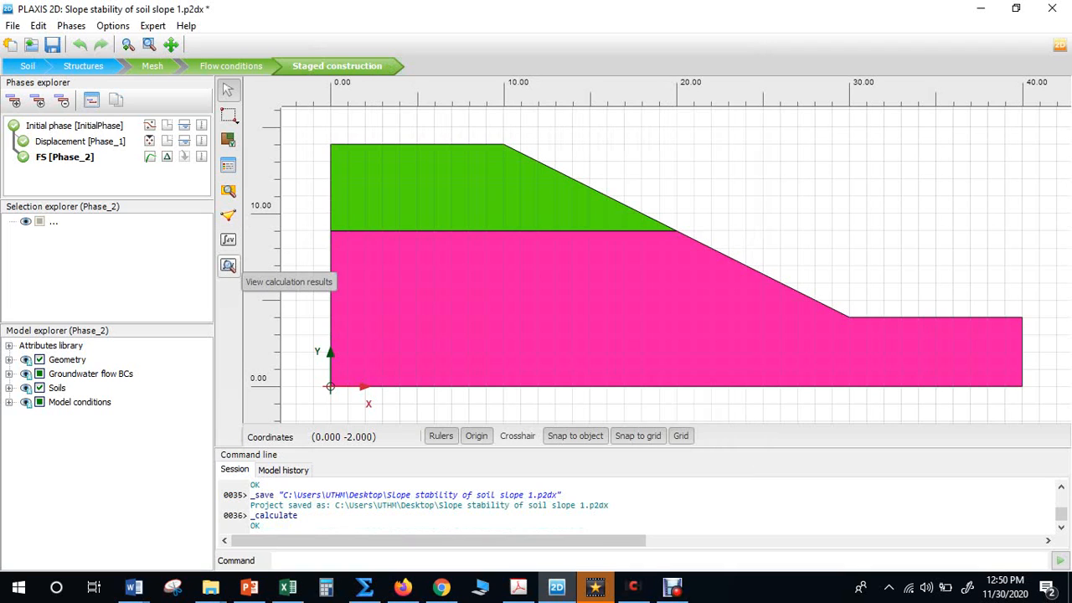
Open the FS phase's results in PLAXIS 2D Output, display the total displacements |u|, and enlarge the plot area.
left_click(228, 265)
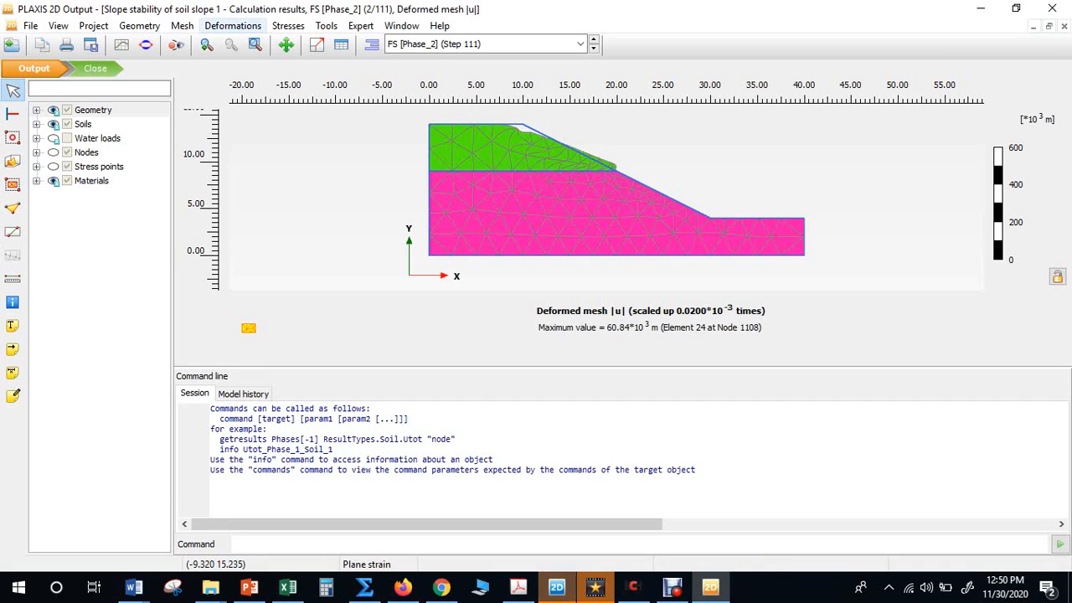
left_click(233, 25)
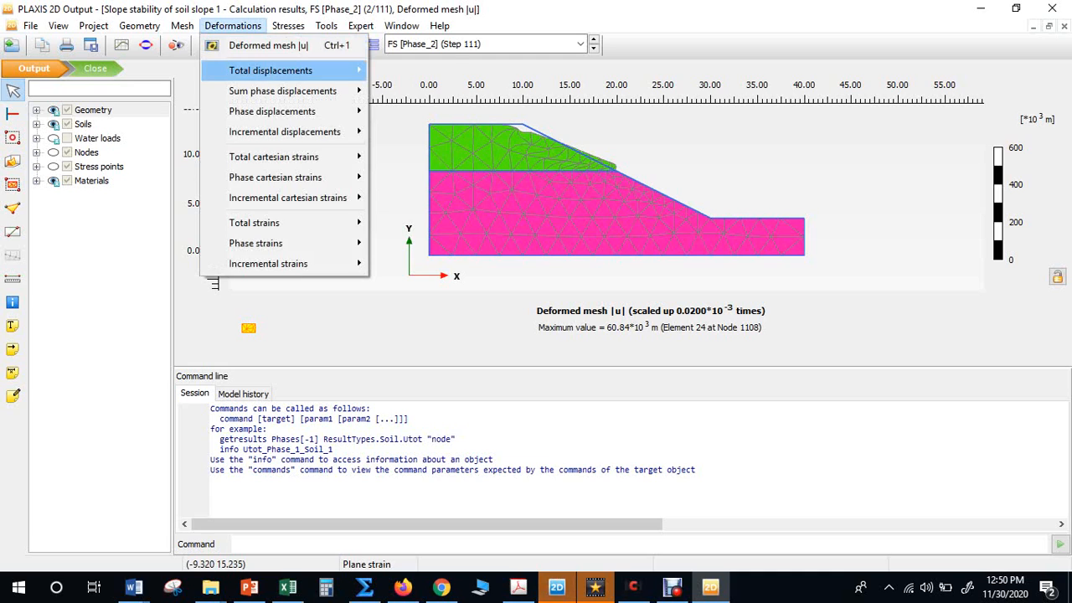
mouse_move(270, 70)
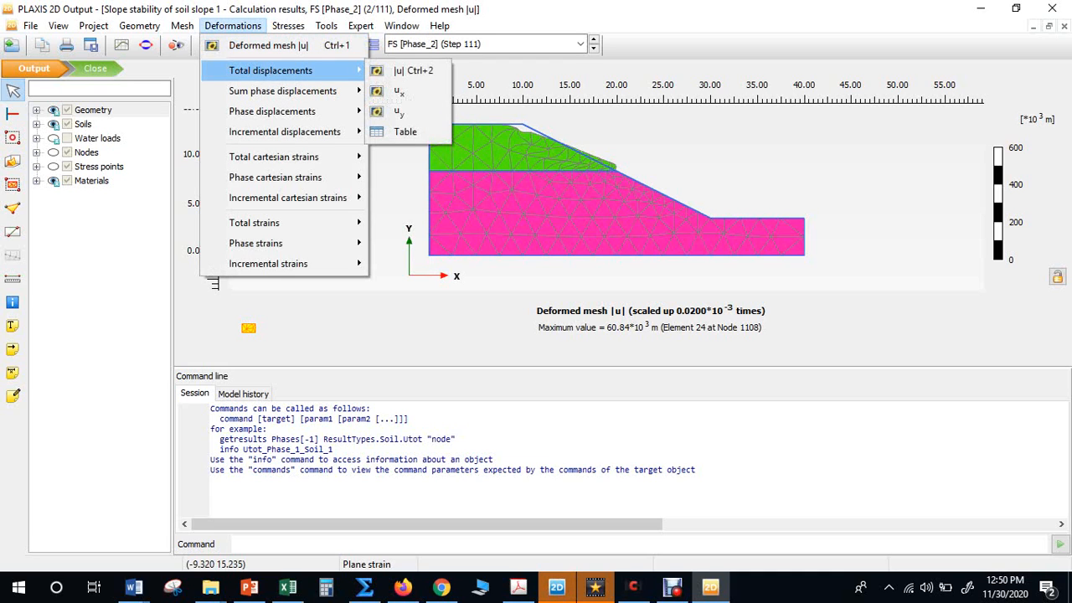
left_click(413, 70)
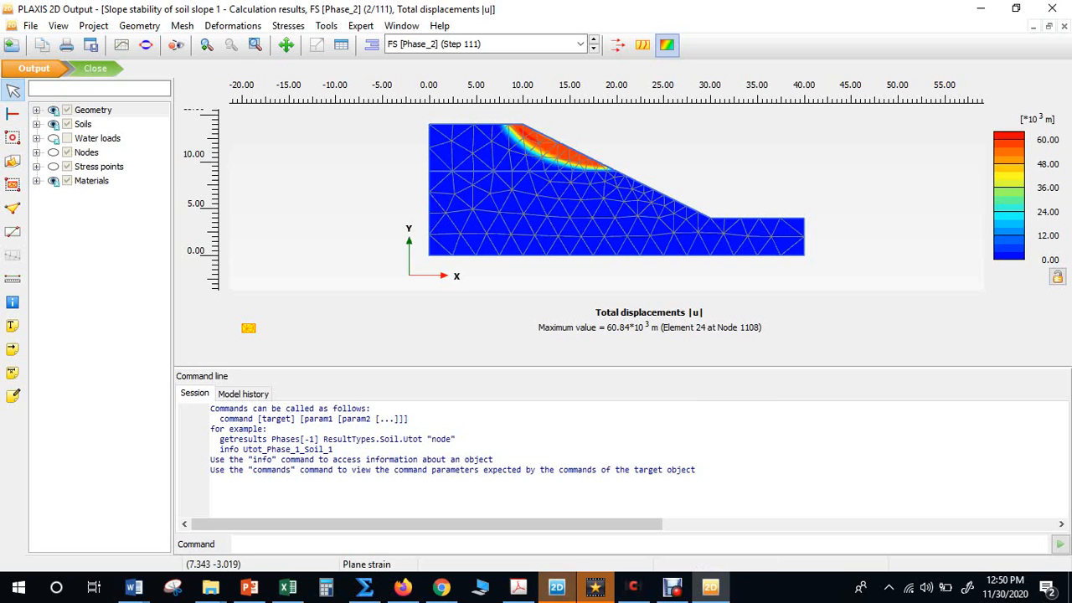
left_click_drag(497, 367, 497, 454)
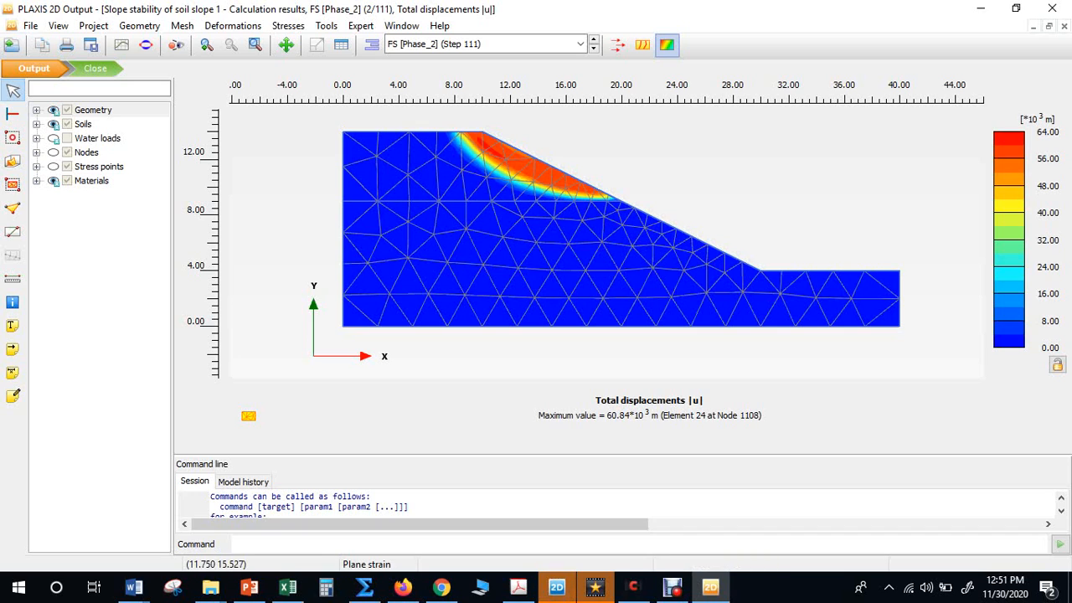
View the total displacements |u| of the Displacement phase, then return to the FS phase.
left_click(580, 44)
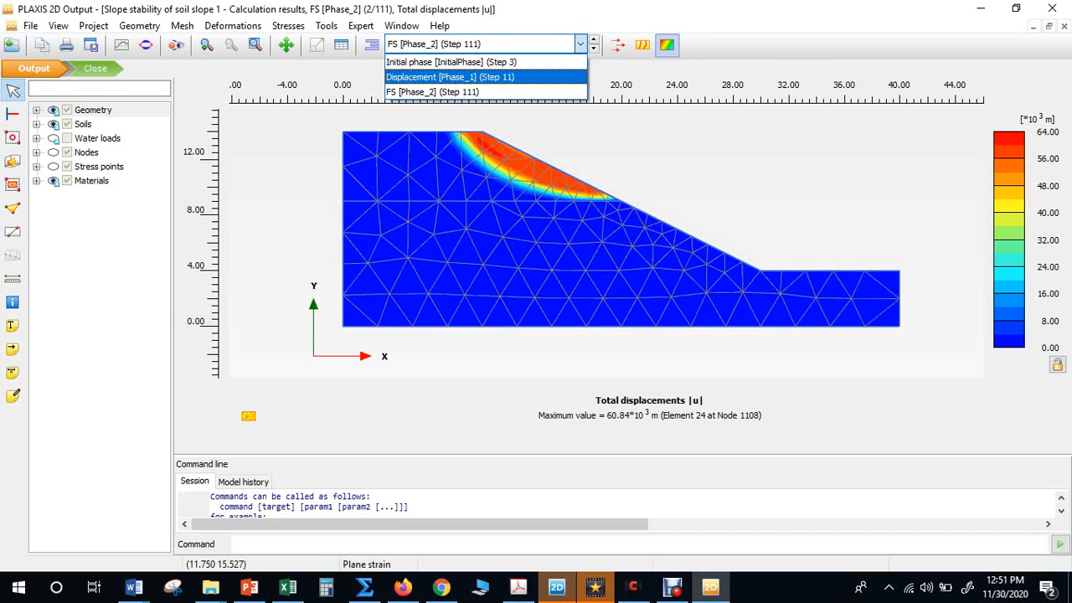
key("Return")
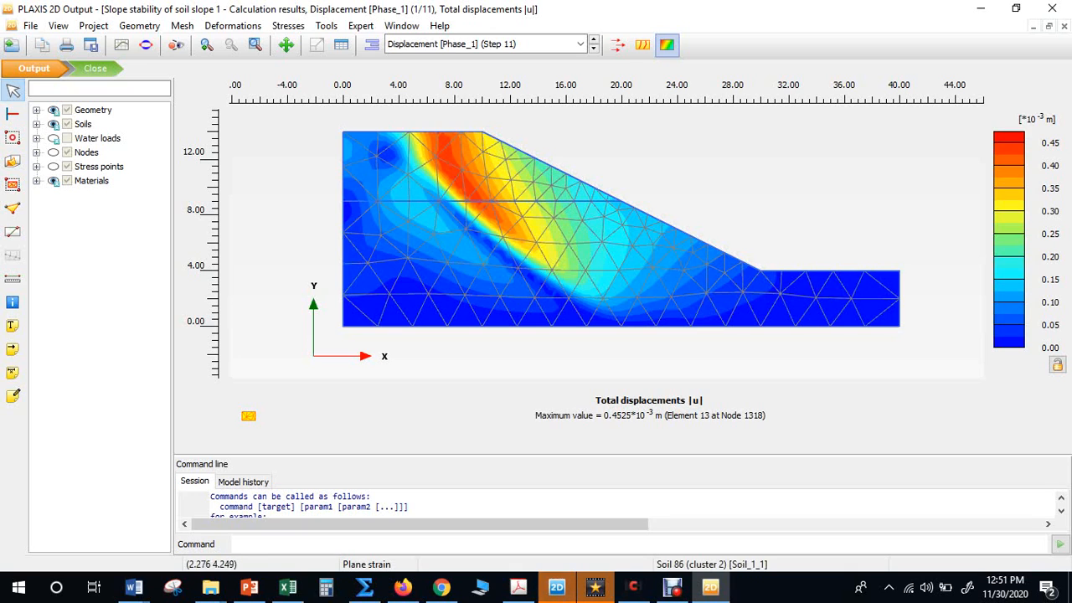
left_click(486, 44)
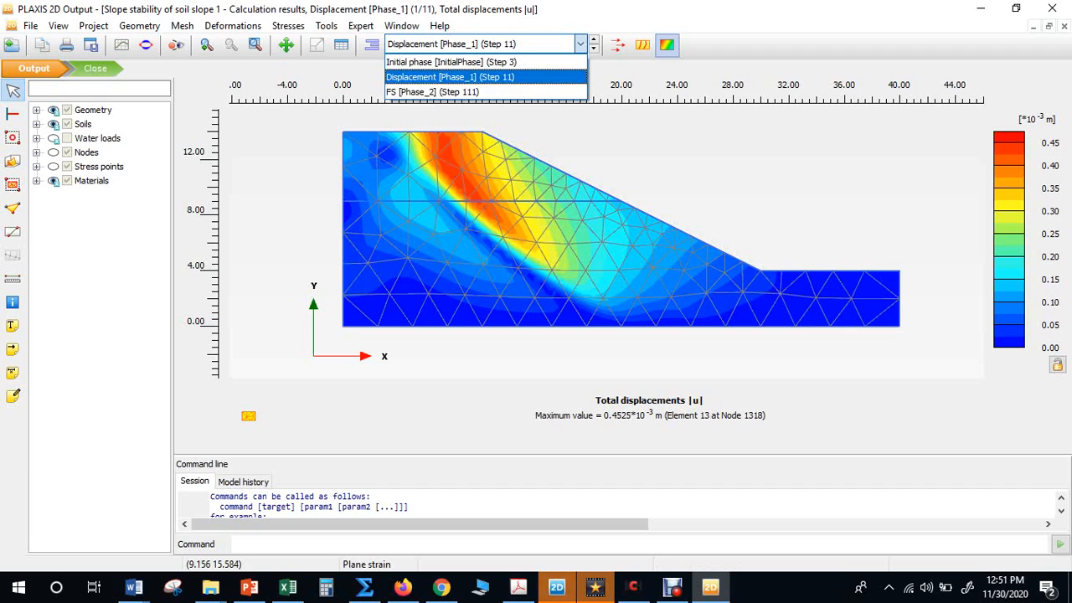
left_click(477, 92)
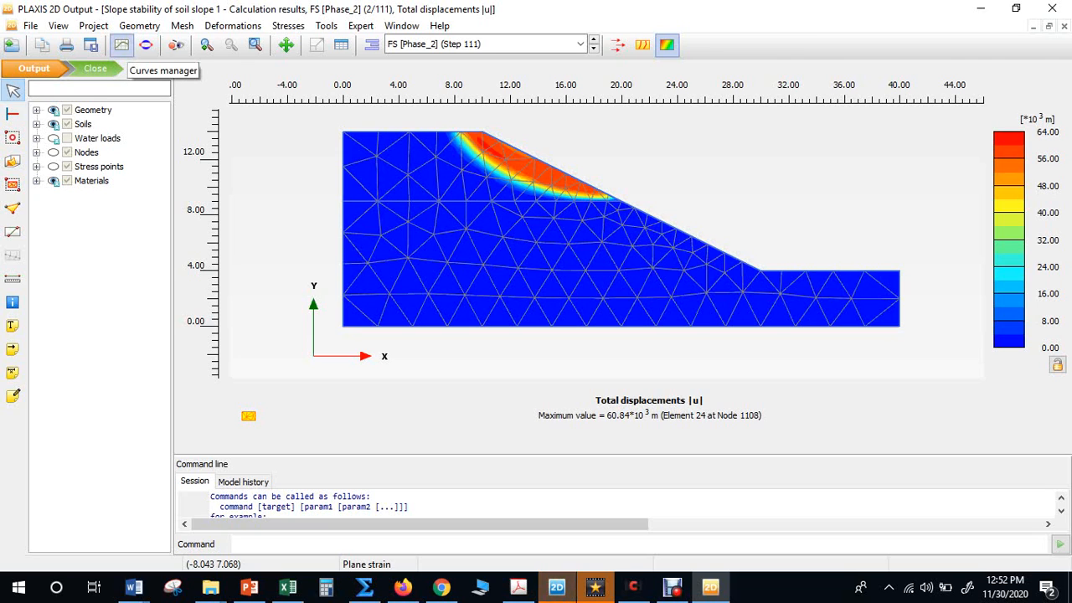
Create a new chart plotting the calculation step on the X-axis against the project multiplier ΣMsf on the Y-axis.
left_click(122, 44)
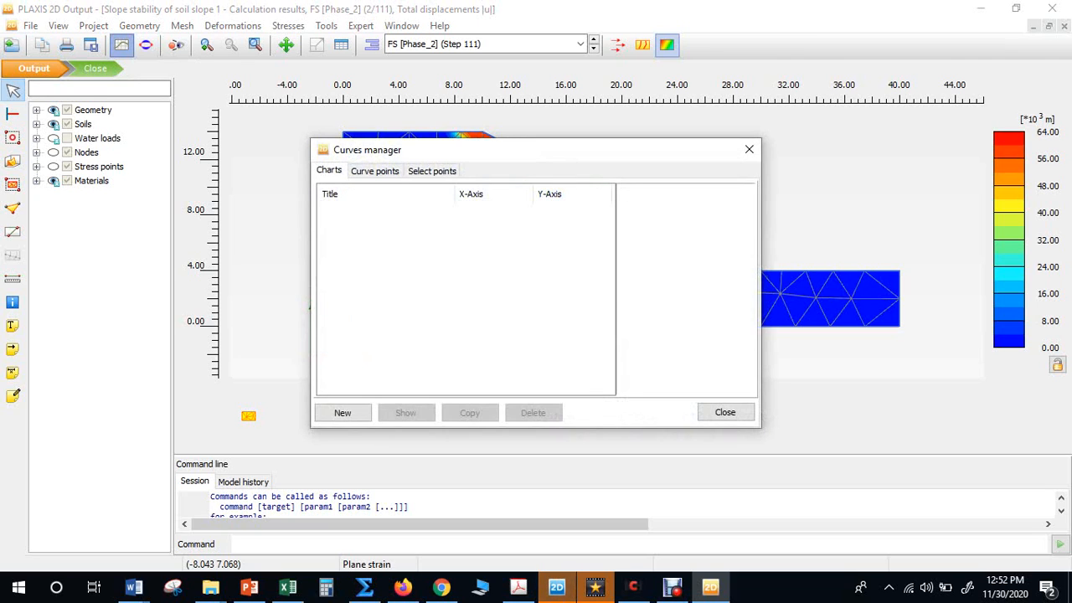
left_click(342, 412)
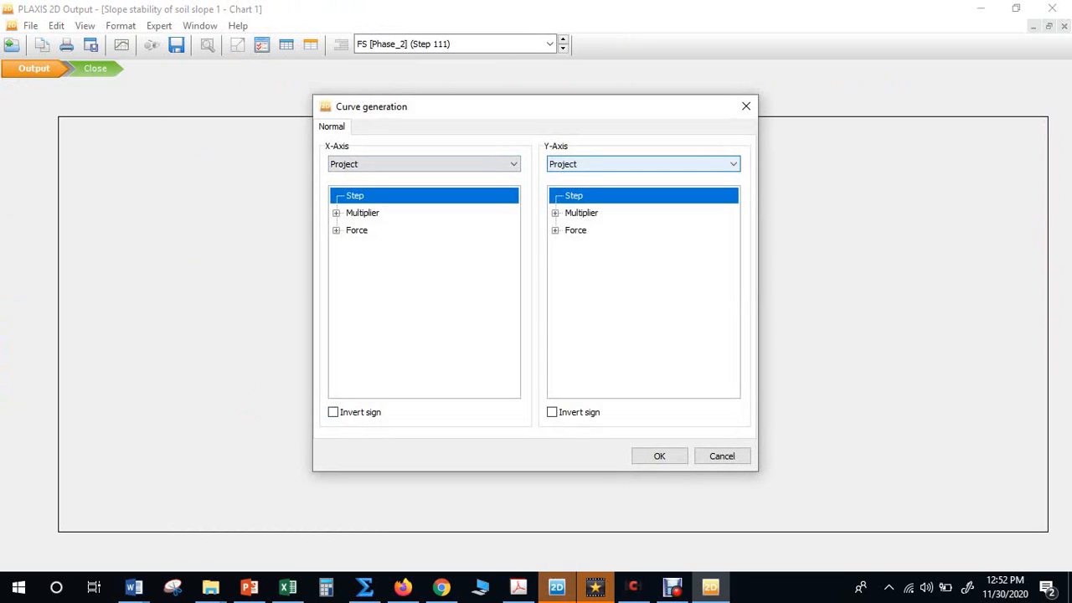
left_click(554, 213)
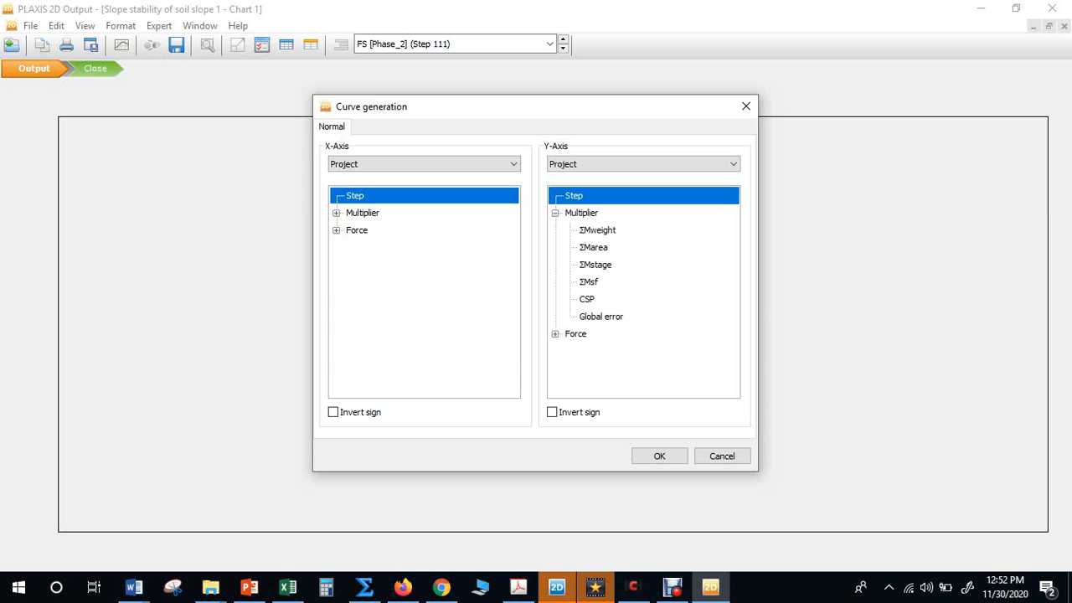
left_click(589, 283)
left_click(659, 456)
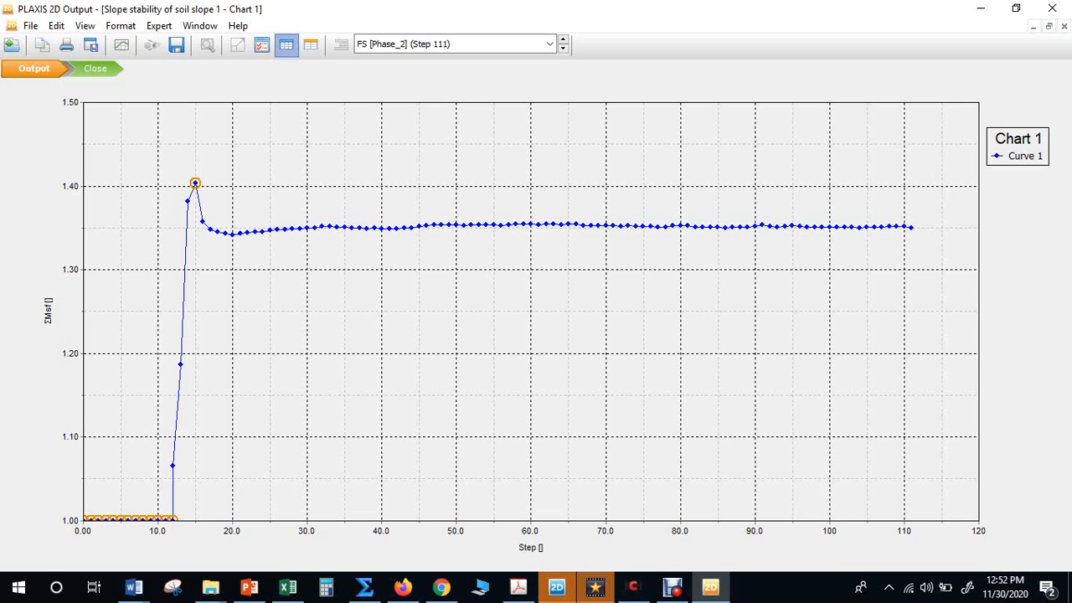
Read the ΣMsf values of the last steps in the chart's point table, then close the chart without saving it.
left_click(286, 44)
left_click_drag(807, 252, 807, 444)
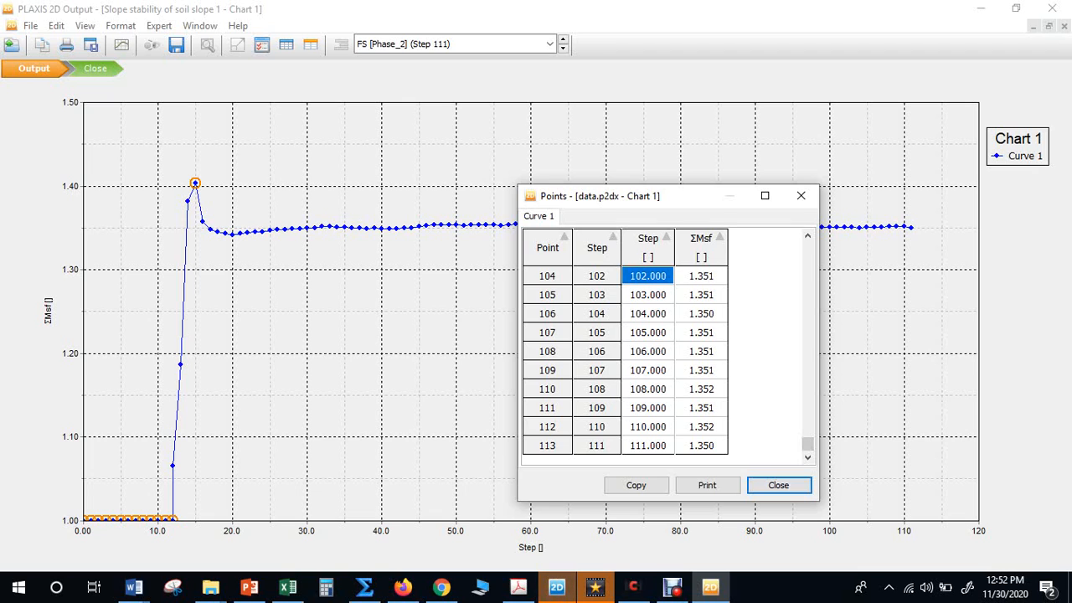
left_click_drag(693, 202, 687, 131)
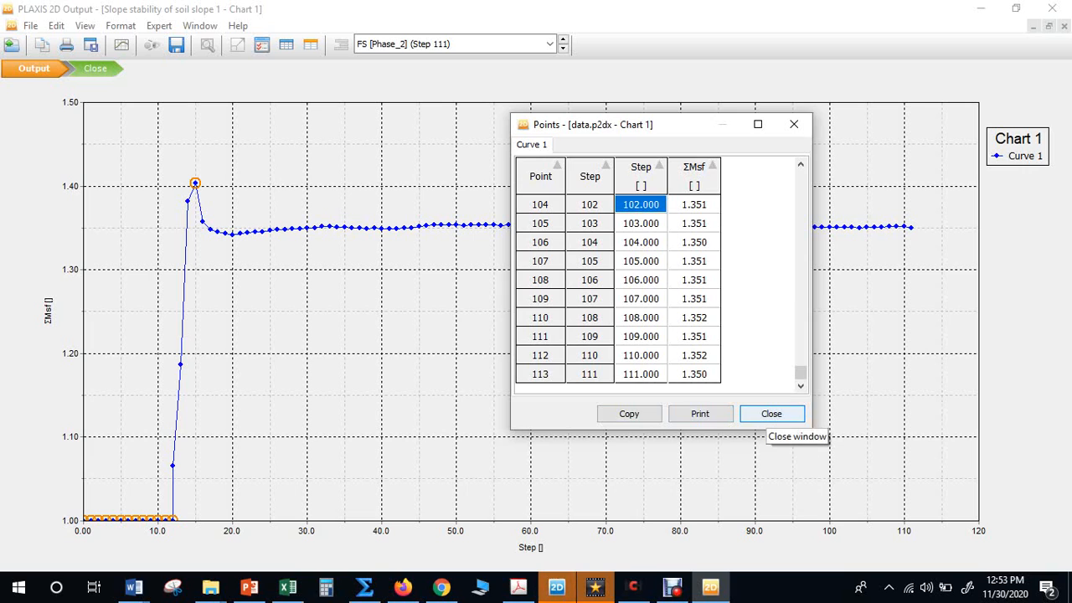
left_click(771, 413)
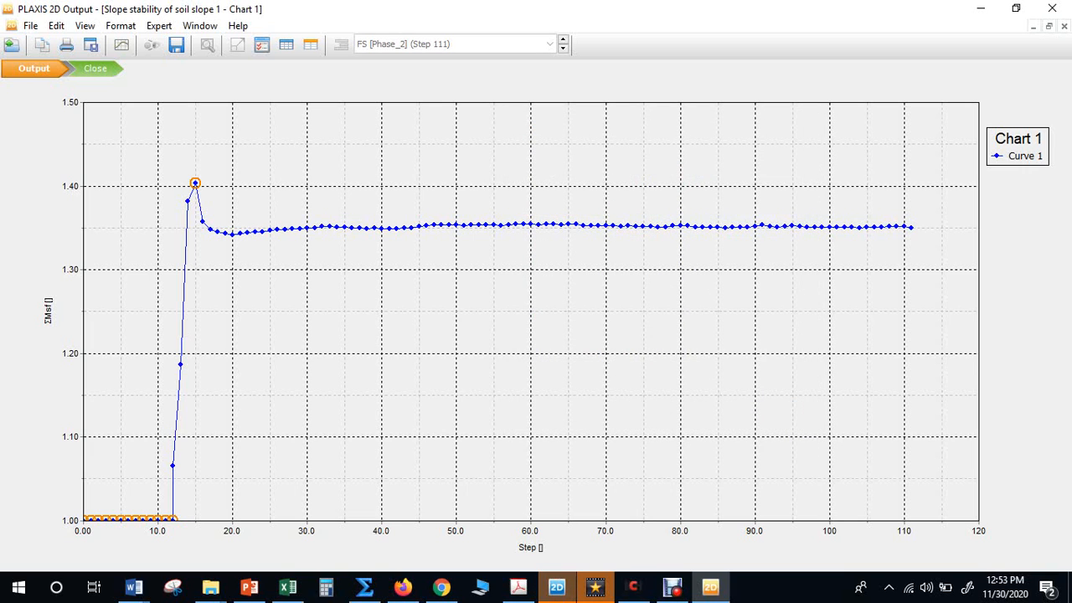
left_click(1063, 26)
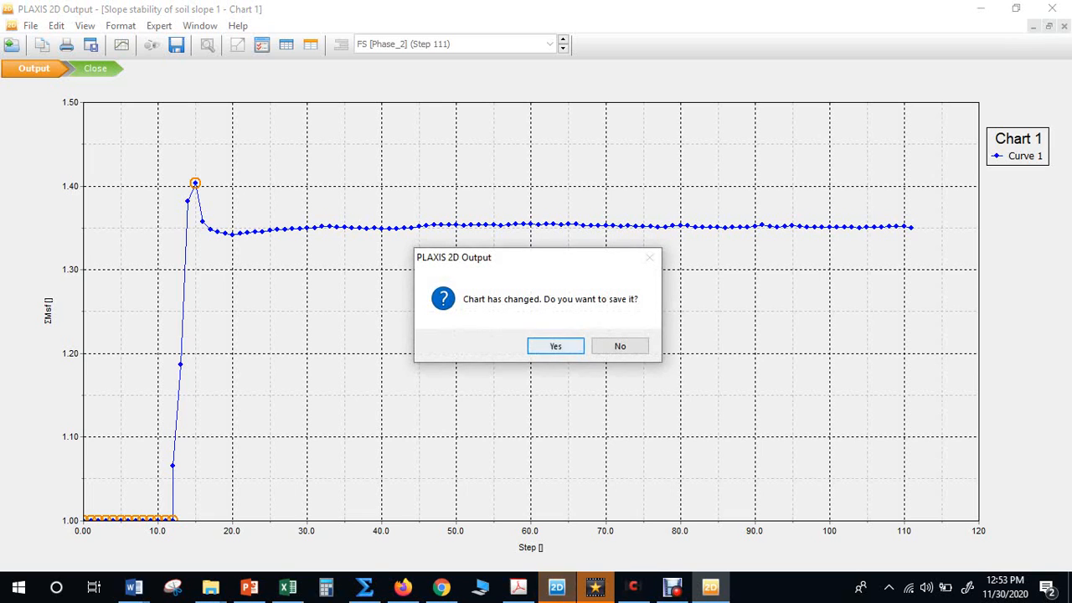
left_click(620, 346)
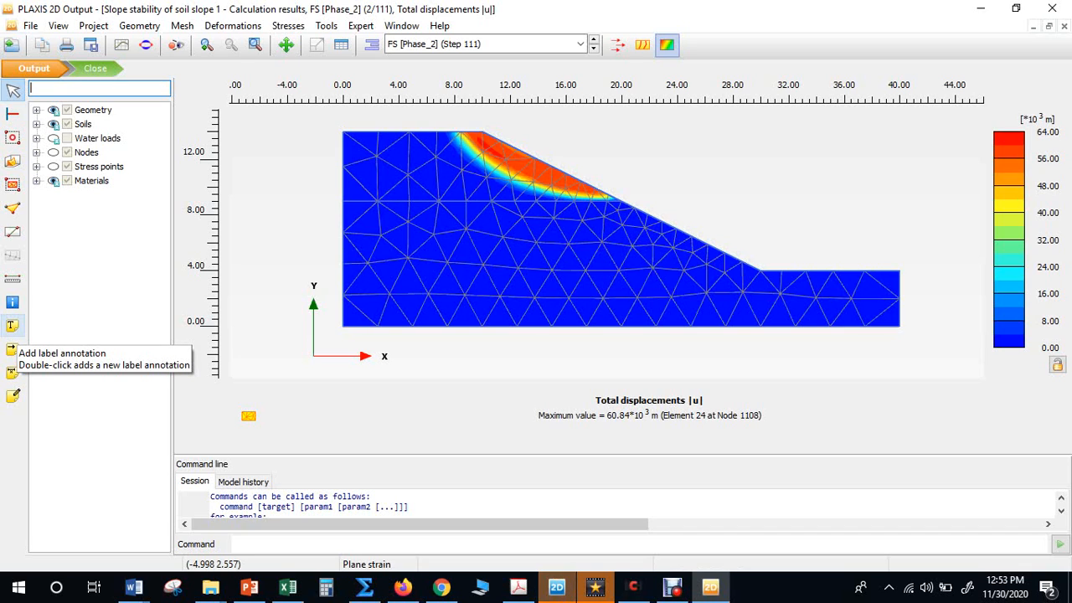
Add a project-scope label annotation reading "FS = 1.35" above the slope face in the total displacements plot.
left_click(12, 325)
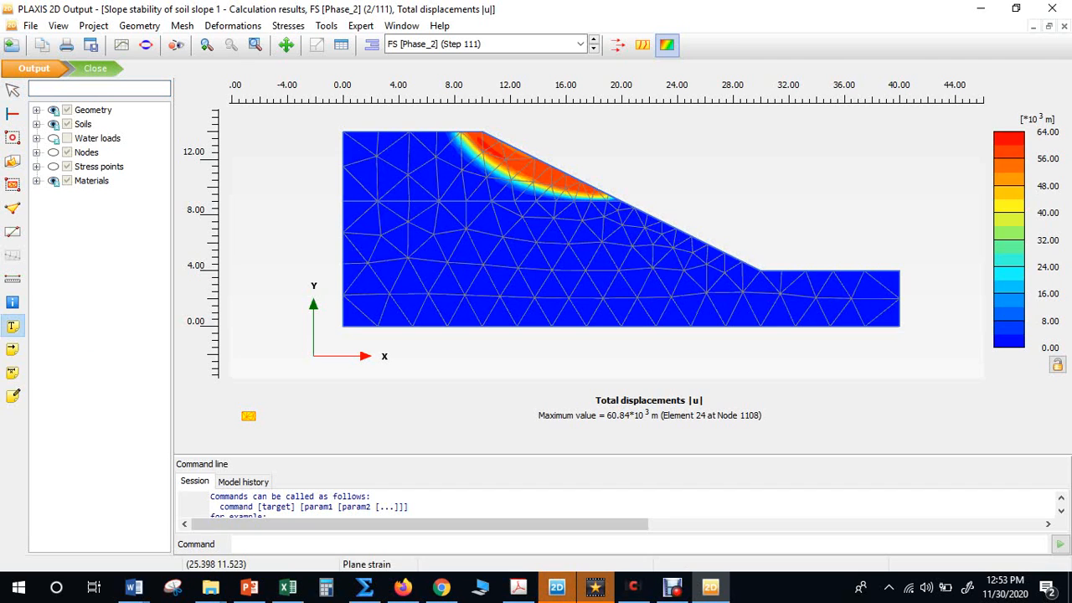
left_click(696, 166)
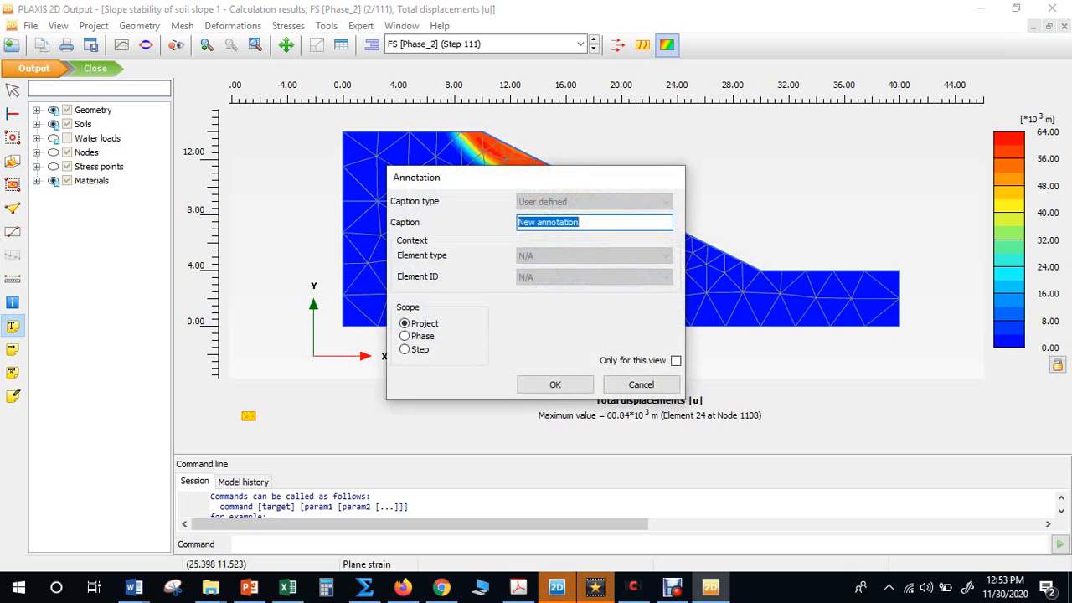
type("FS = ")
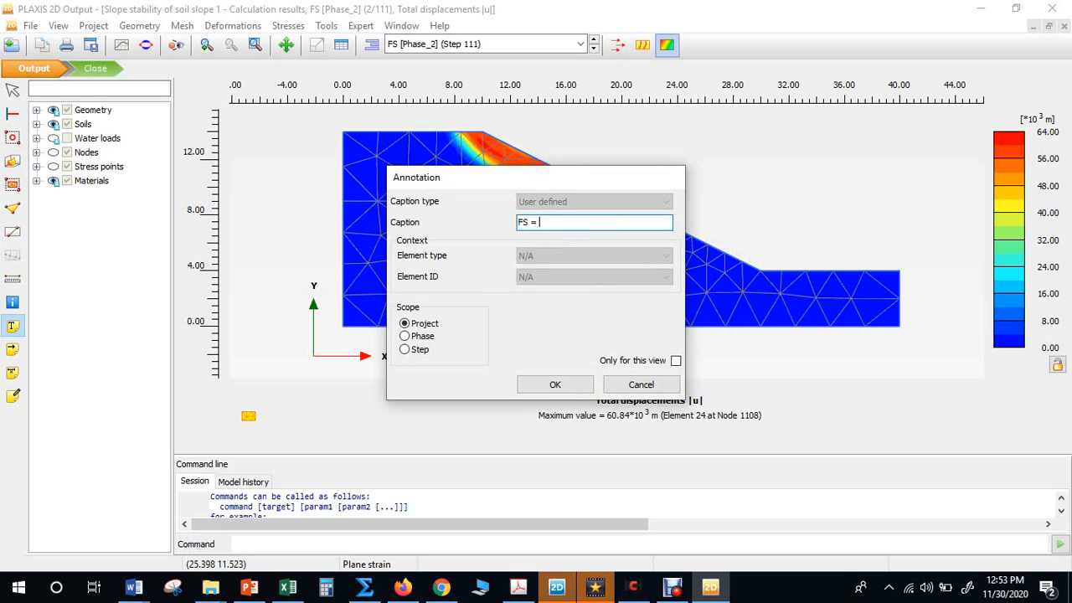
type("1.35")
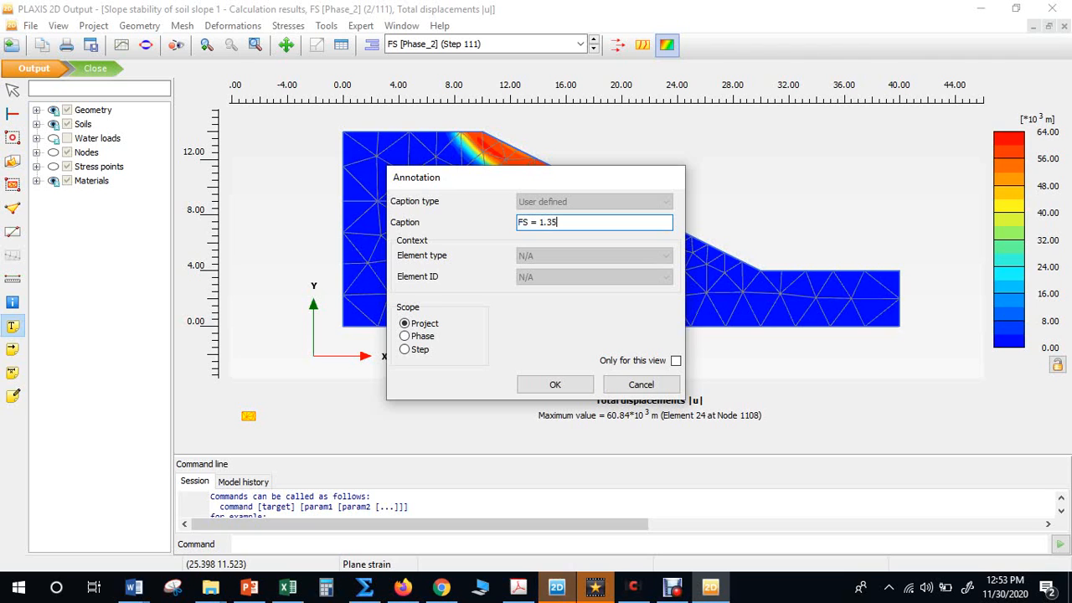
key("Return")
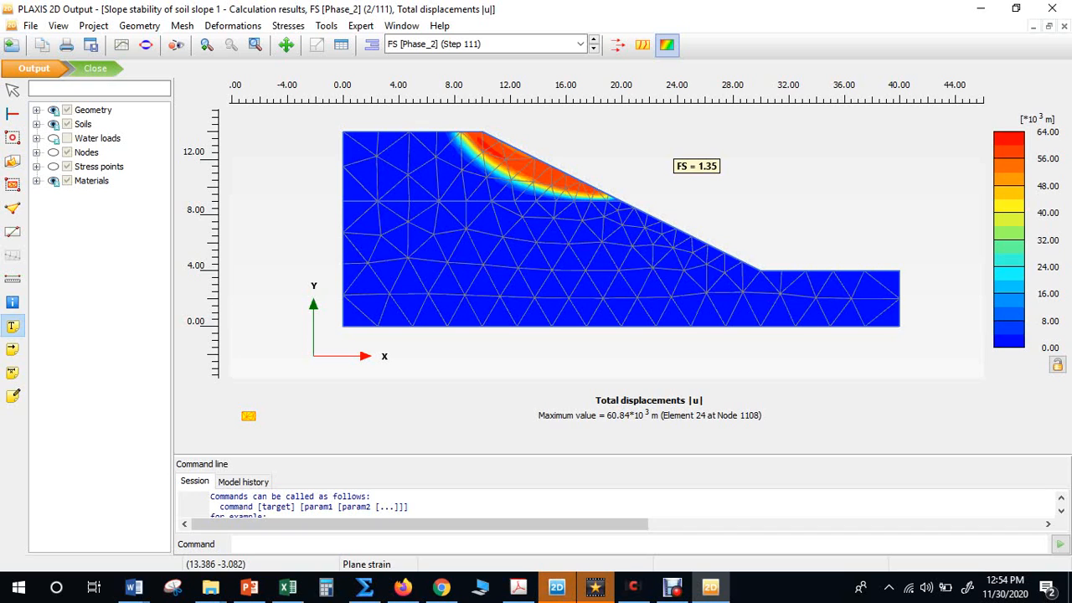
left_click(672, 586)
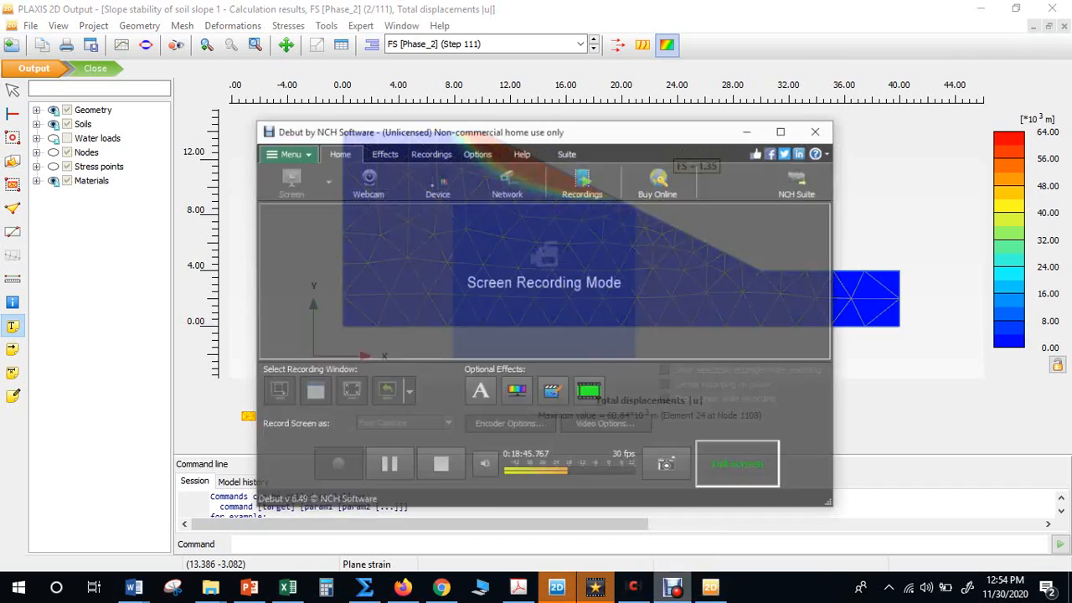